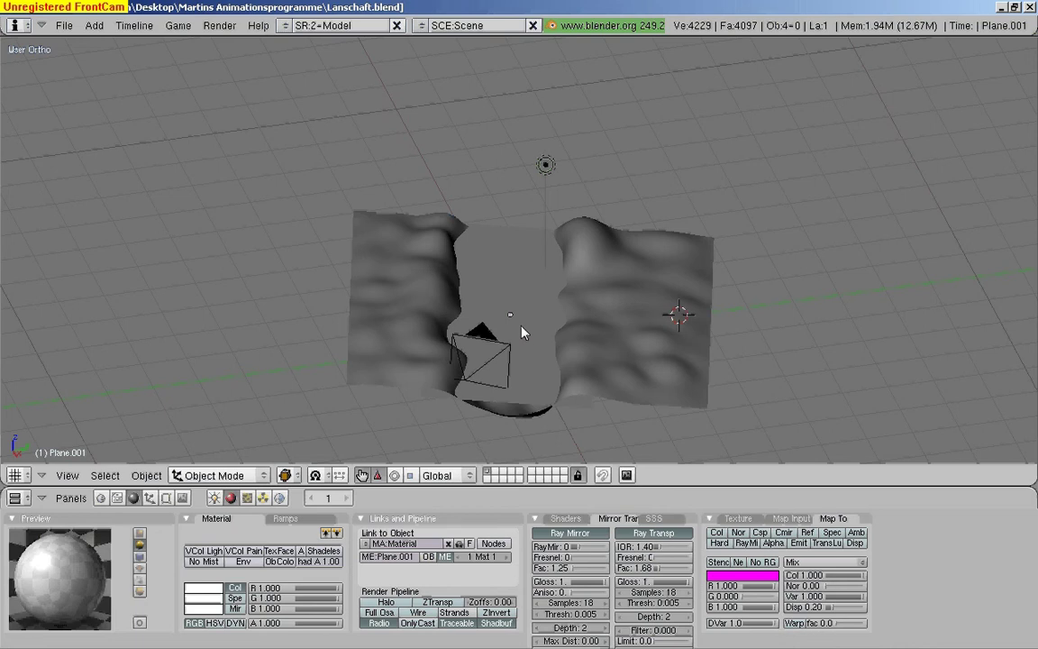
- Zoom in slightly and select the flat water plane between the two terrain hills
scroll(523, 333, up, 1)
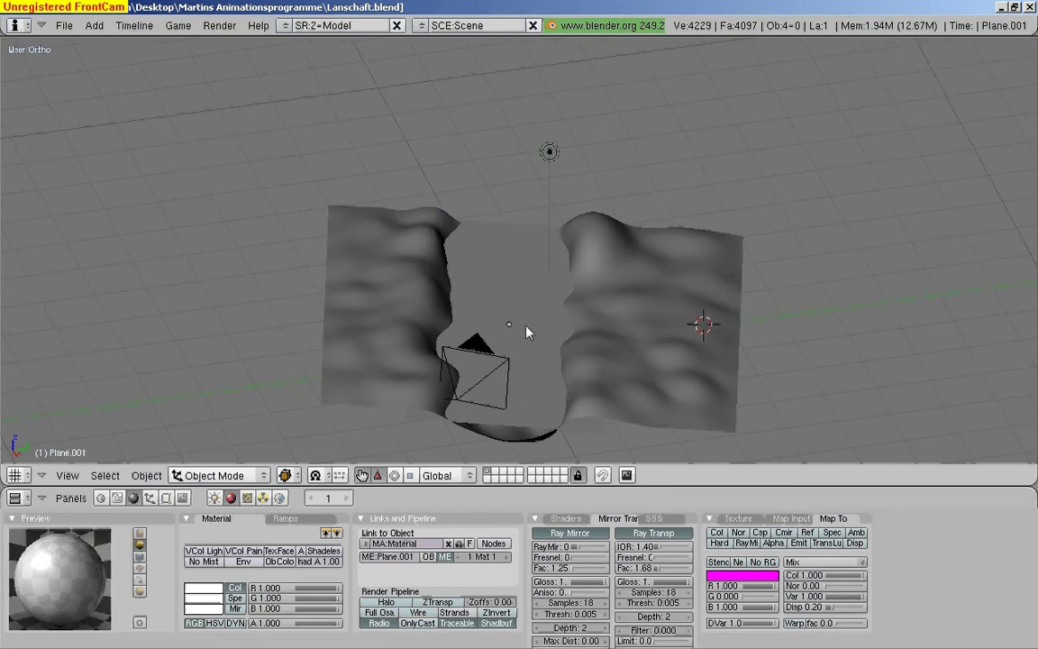
right_click(528, 331)
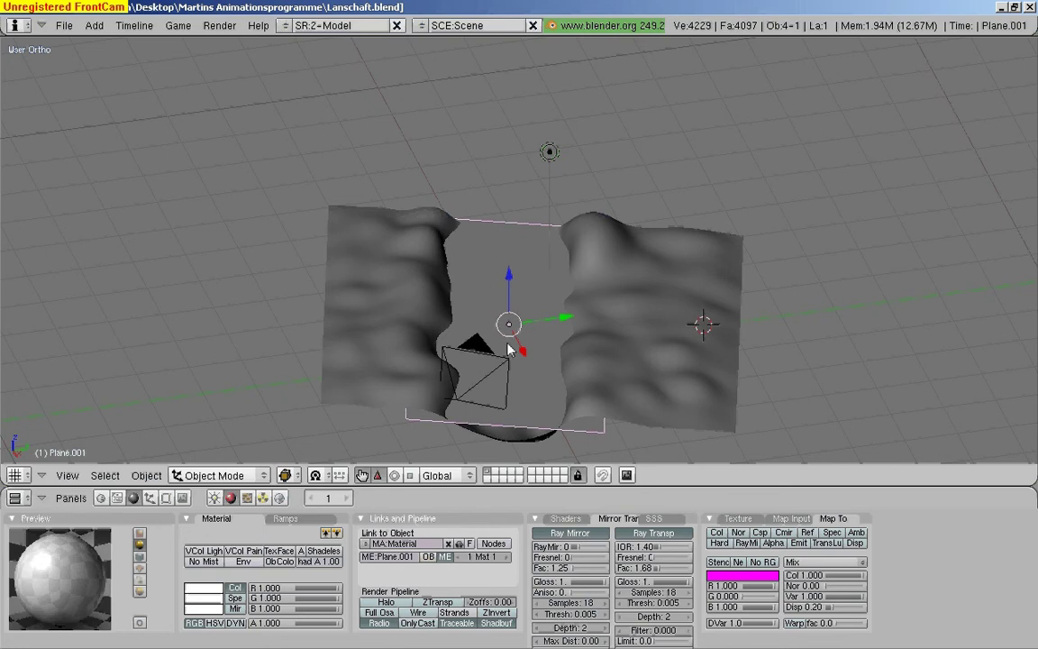
- Enable Col in Map To and set the water colour to R 0.211, G 0.310, B 0.947
click(714, 533)
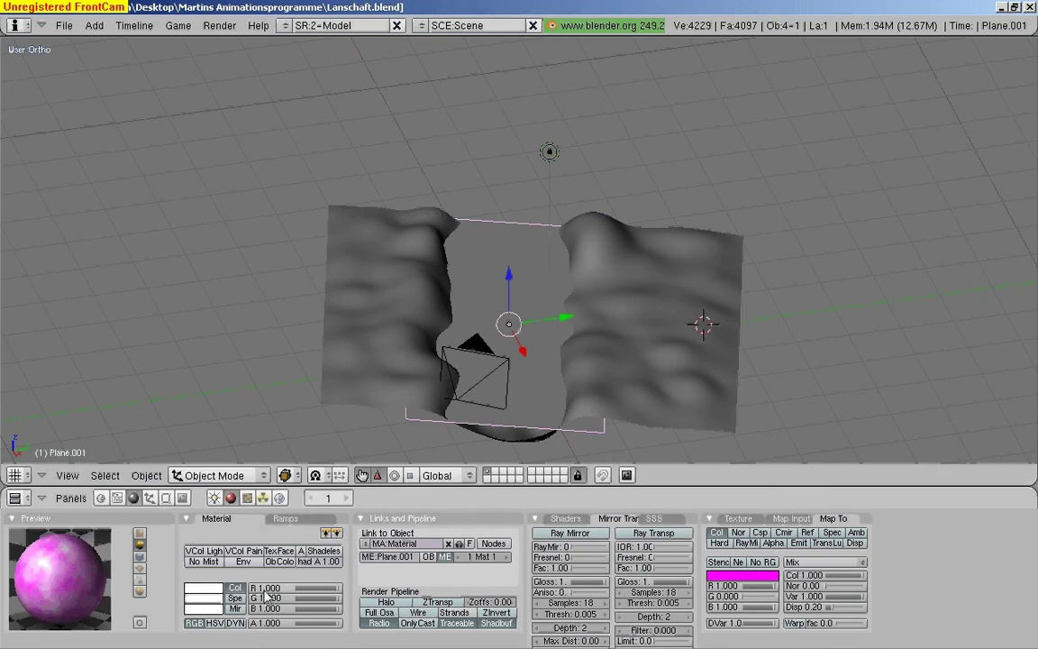
click(330, 586)
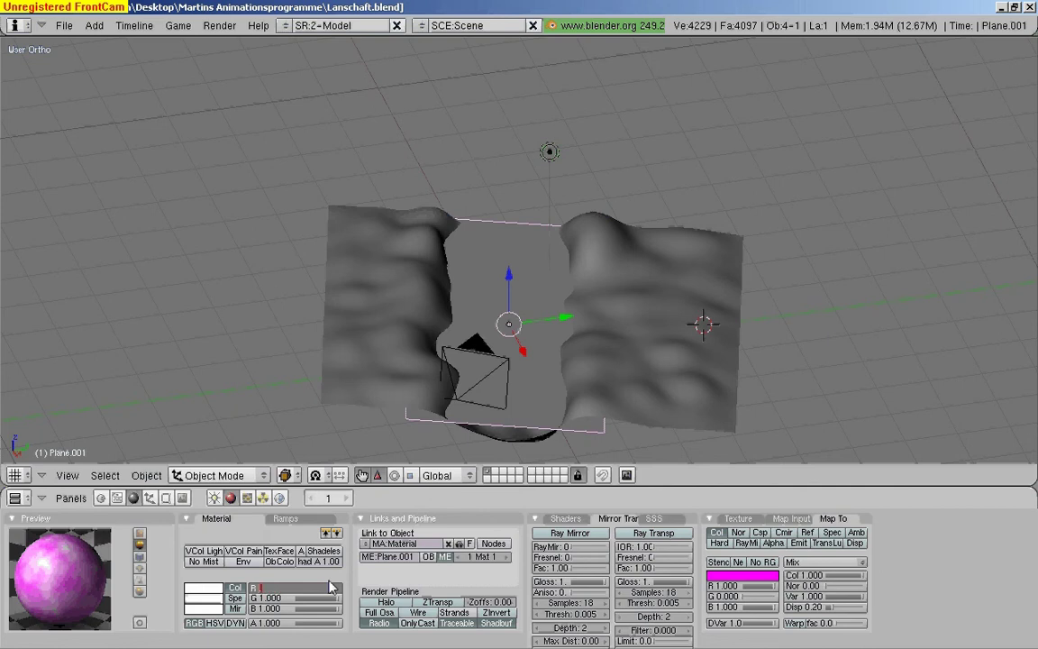
text(0.211)
key(Return)
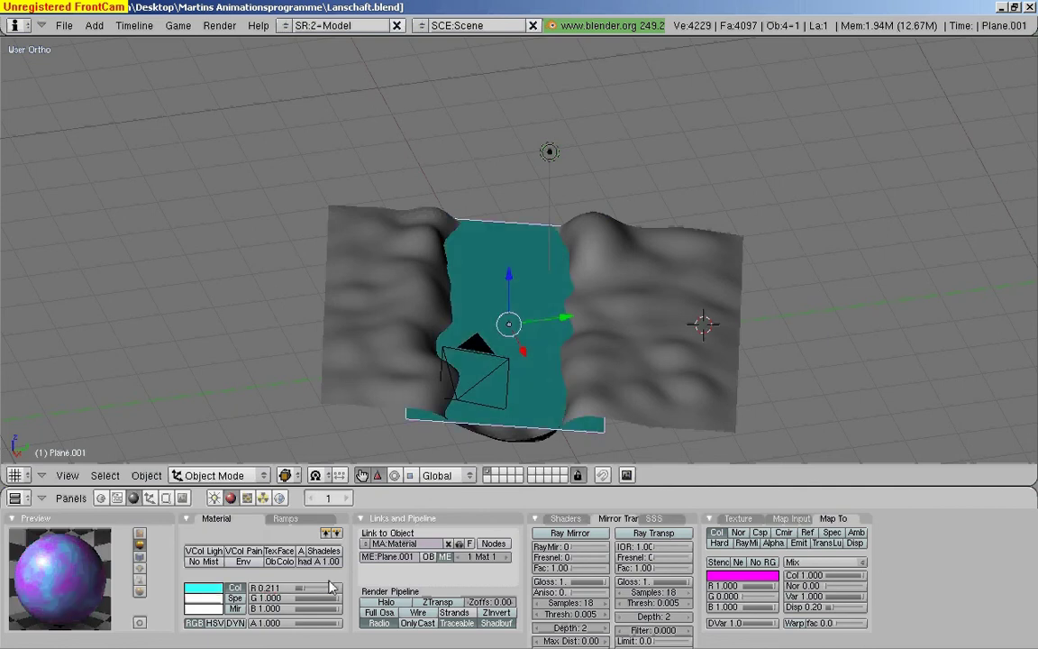
click(273, 598)
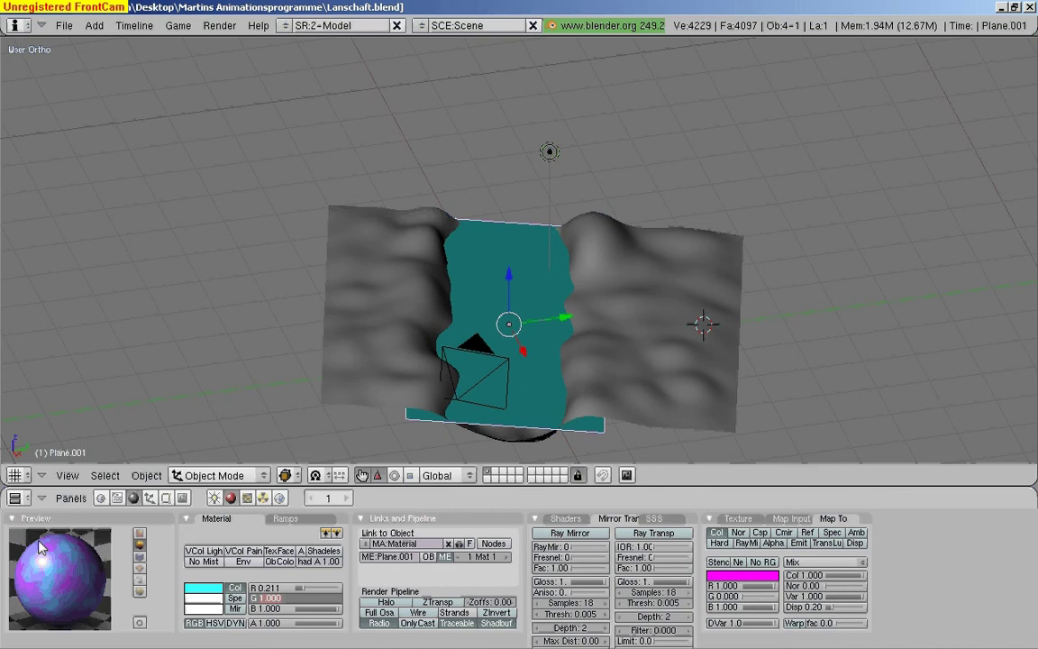
key(BackSpace)
text(.310)
key(Return)
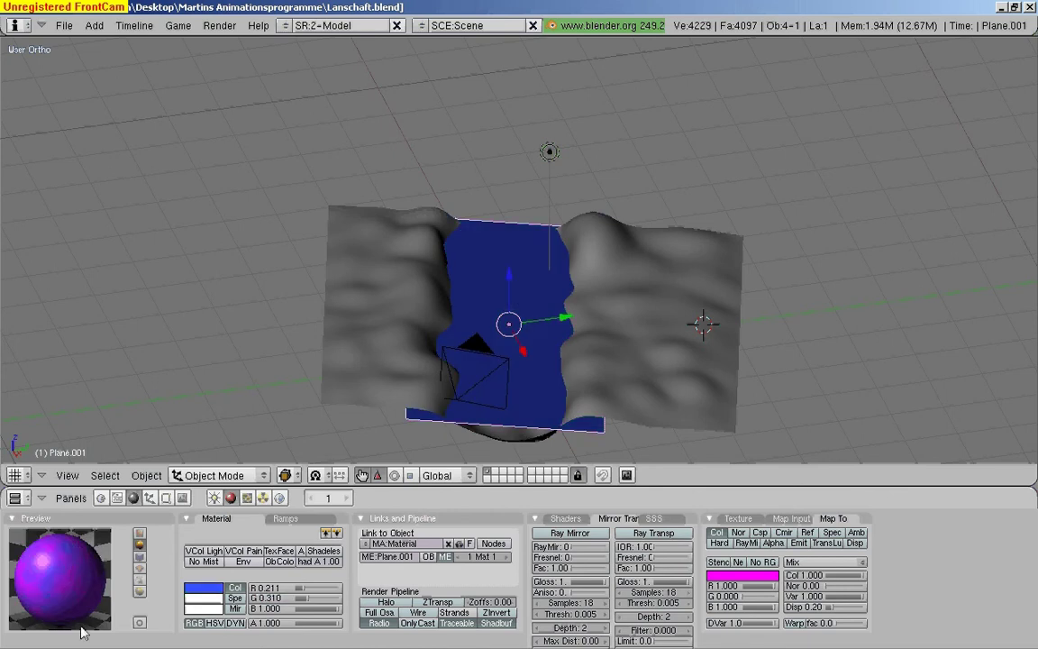
click(268, 608)
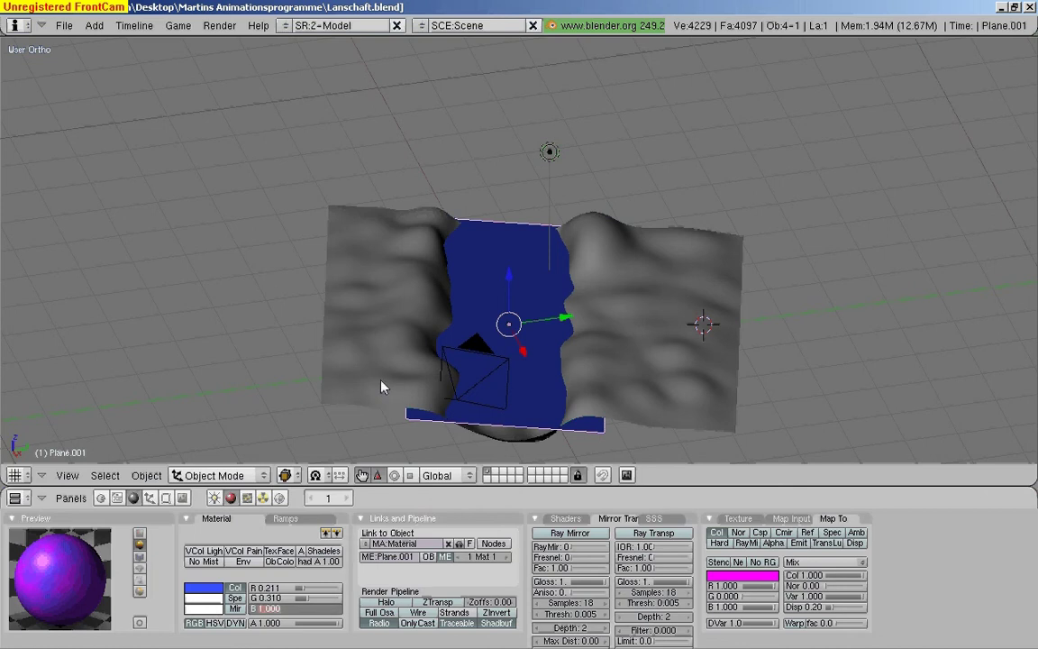
key(BackSpace)
text(.94)
text(7)
key(Return)
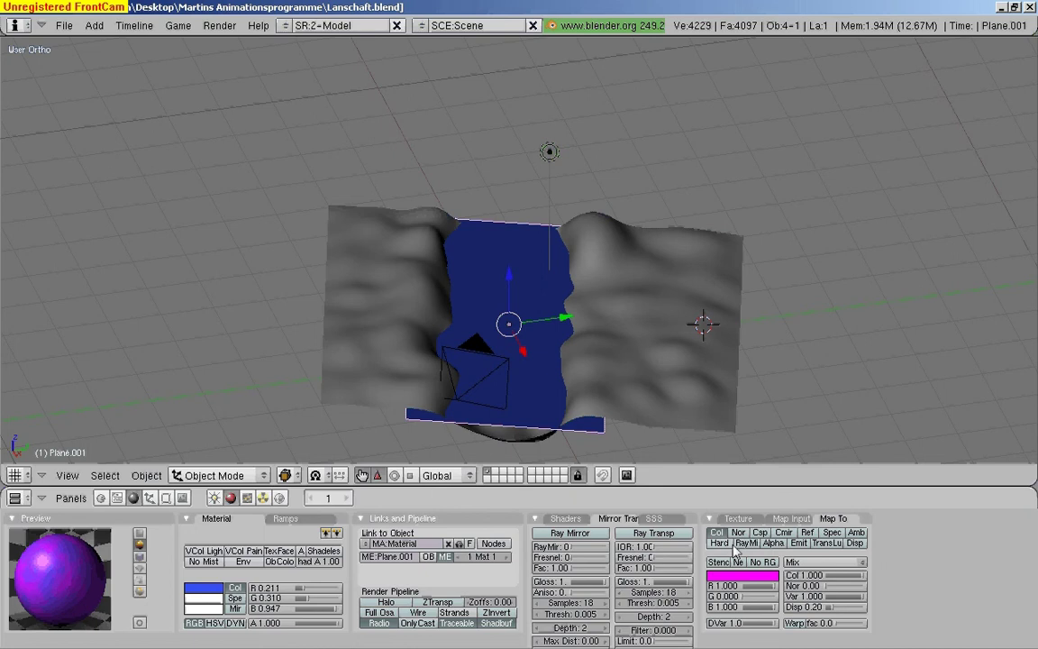
- Enable Ray Mirror with mirror Fac 1.25, then set Ray Transp IOR 1.49 and Fac 1.68
click(578, 536)
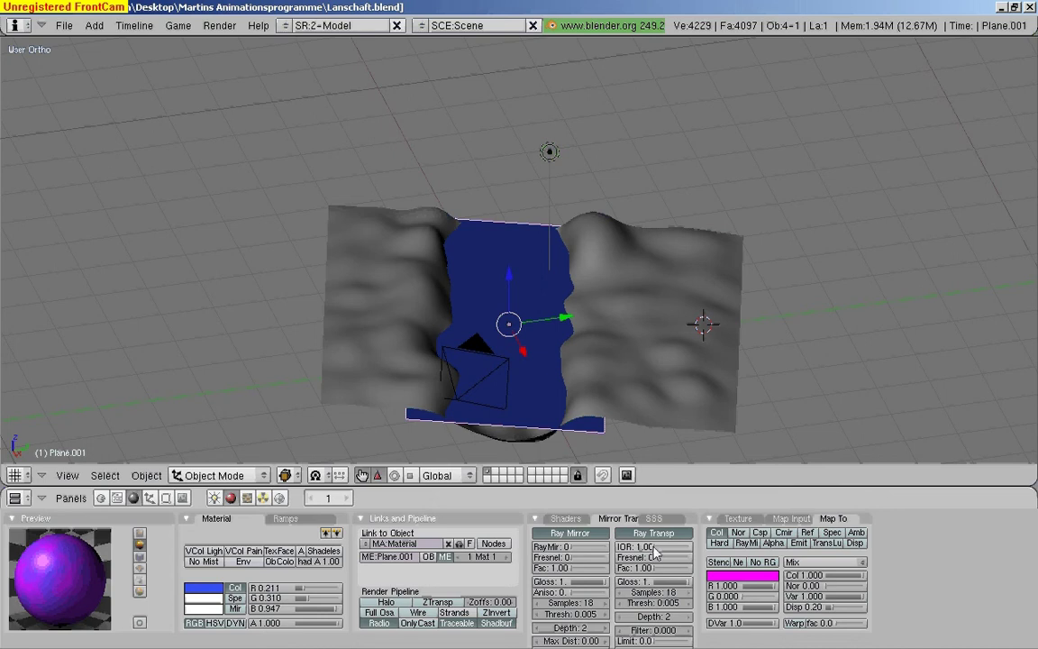
click(573, 554)
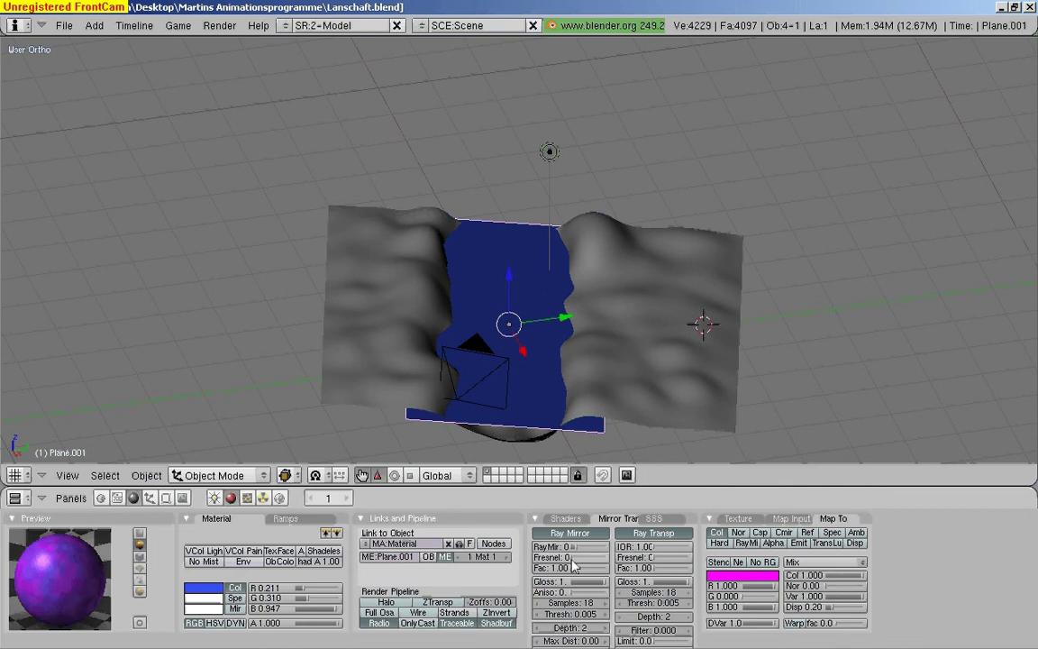
drag(571, 573, 573, 573)
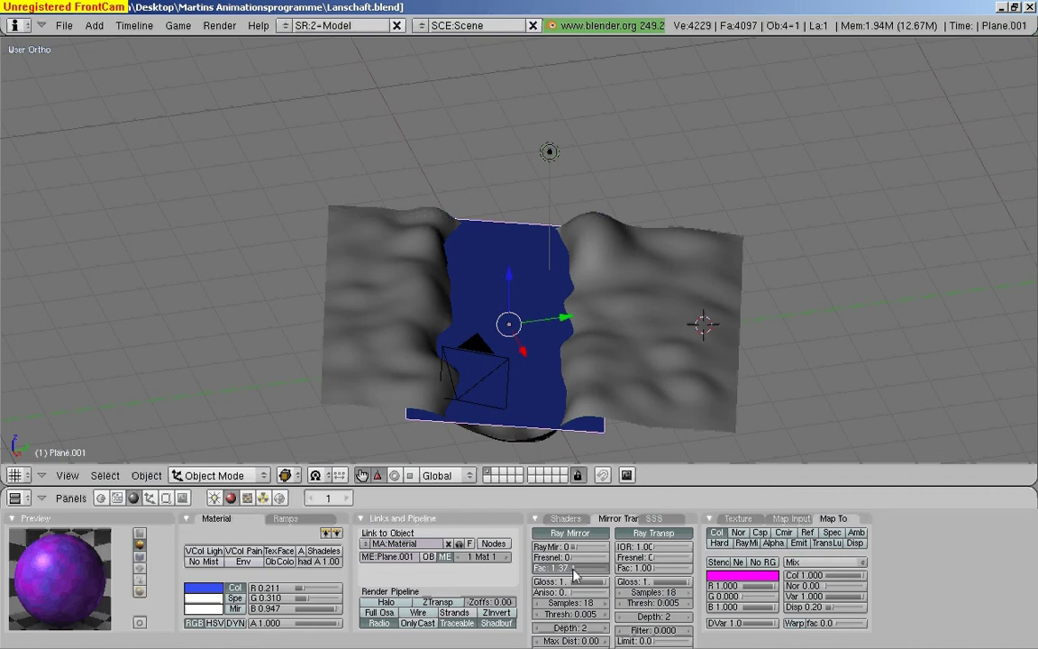
drag(574, 573, 575, 573)
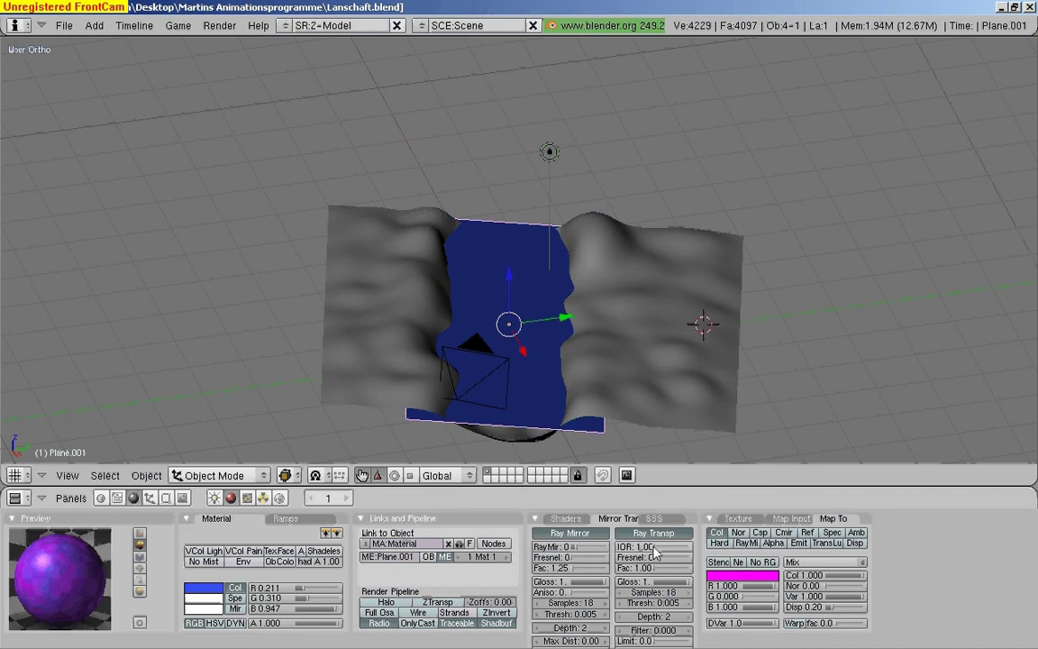
drag(656, 552, 663, 552)
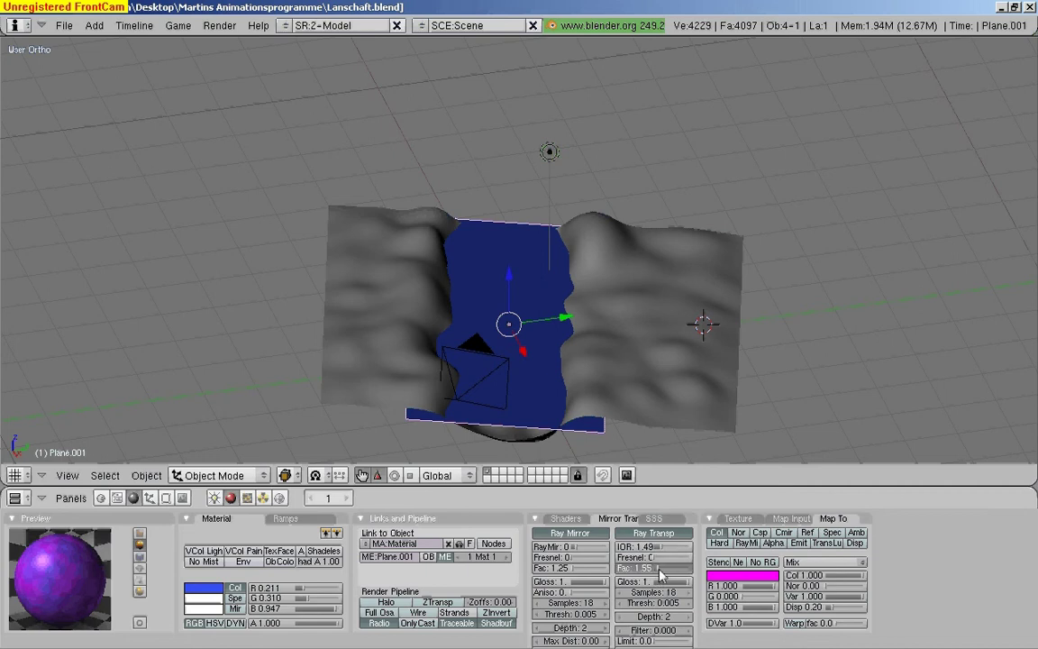
drag(656, 575, 663, 575)
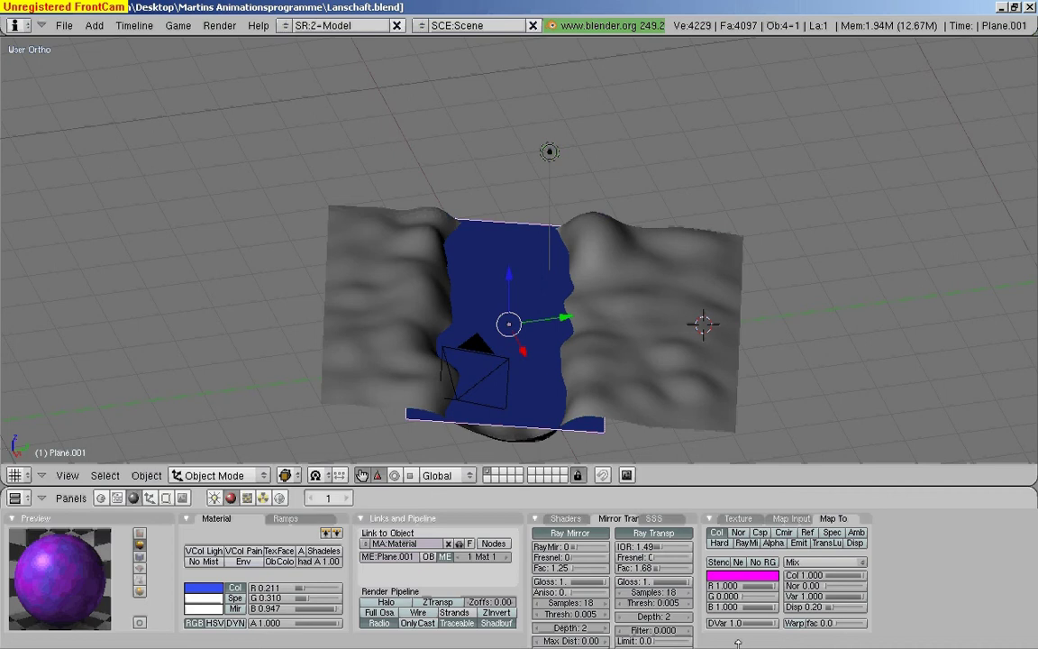
- Enable Nor in the Map To panel and set its bump strength to 5.72
click(737, 533)
drag(830, 591, 831, 592)
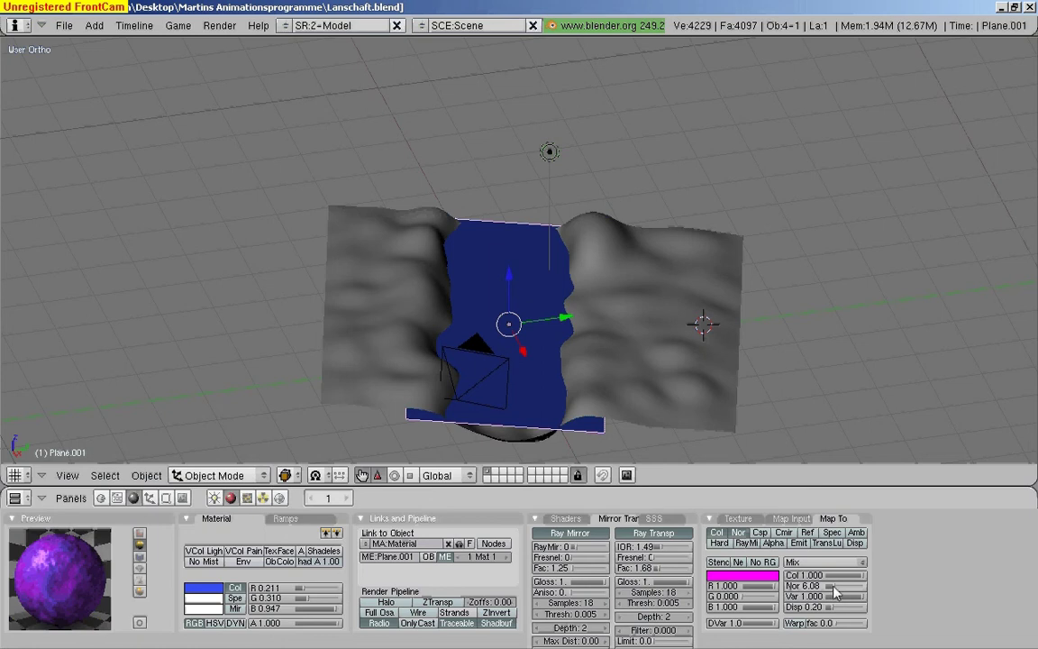
drag(835, 591, 833, 588)
drag(836, 592, 836, 592)
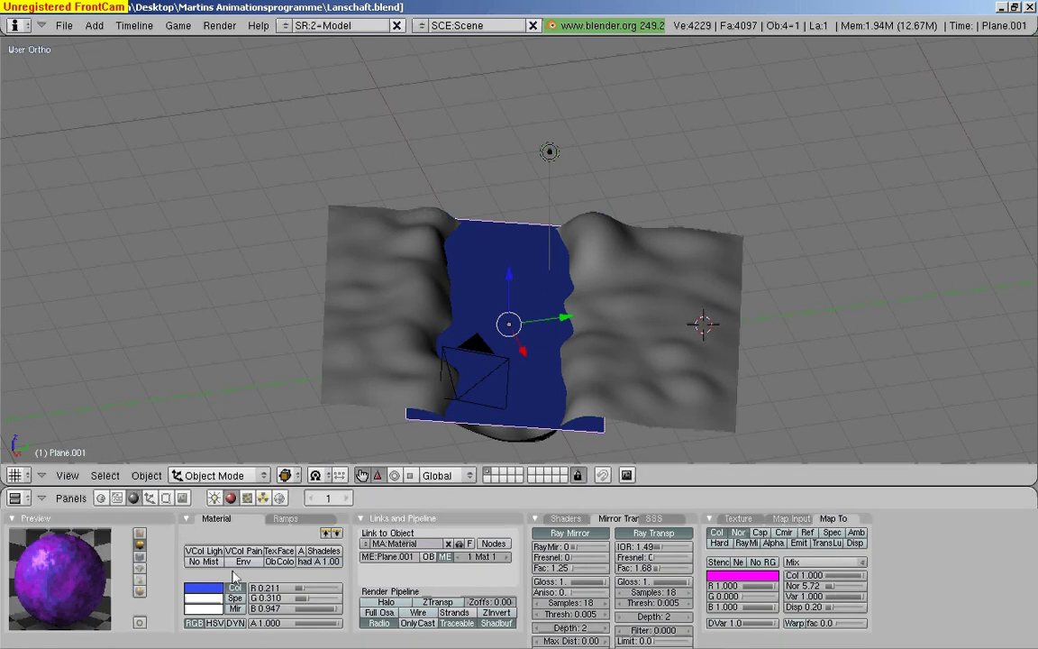
- Set the render size to 50% in the render settings and render a test frame with F12
click(182, 498)
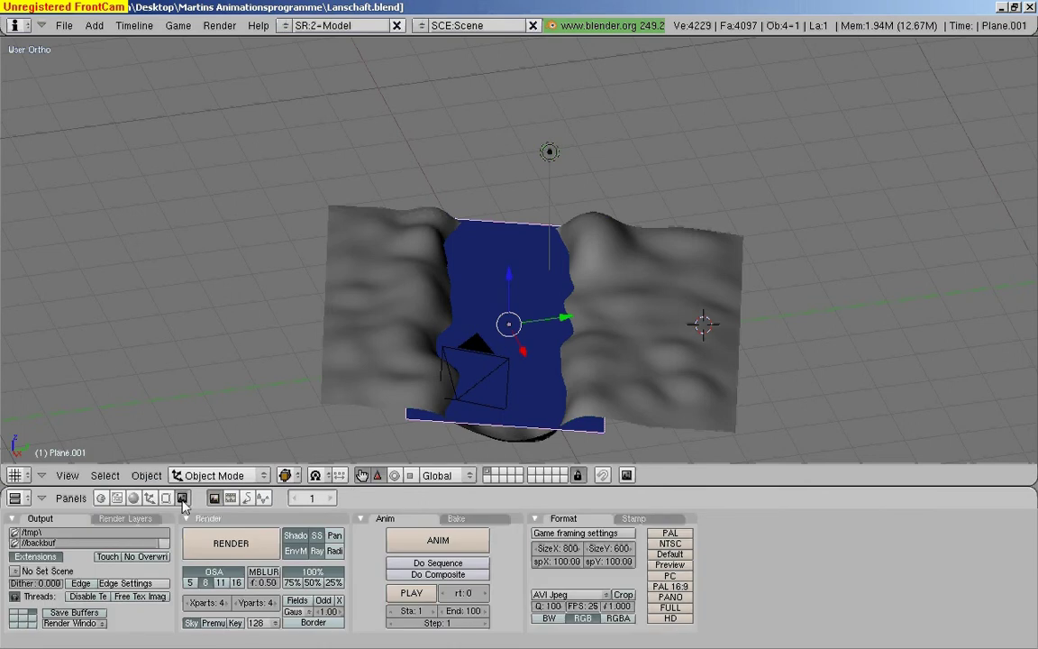
click(312, 582)
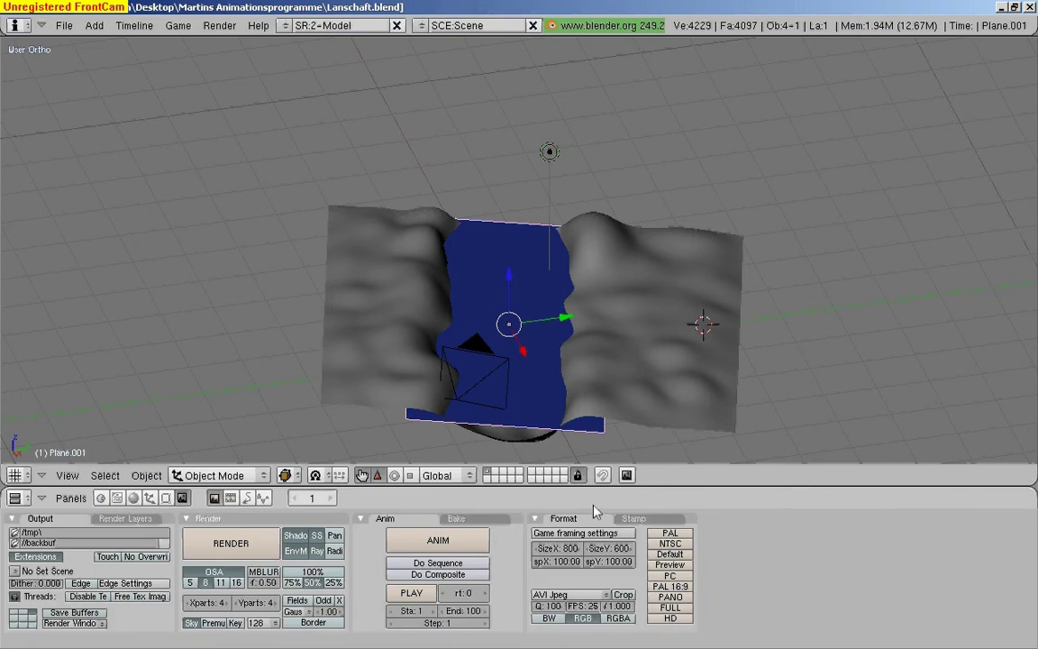
key(F12)
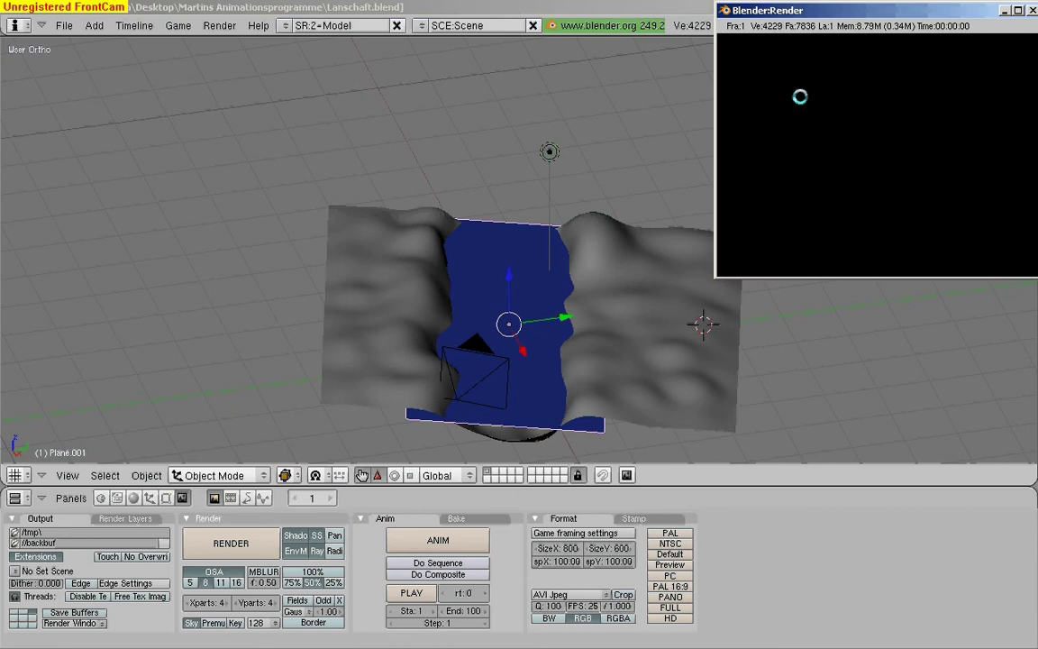
- Move the render result aside to compare it with the scene, then close it
drag(897, 12, 573, 102)
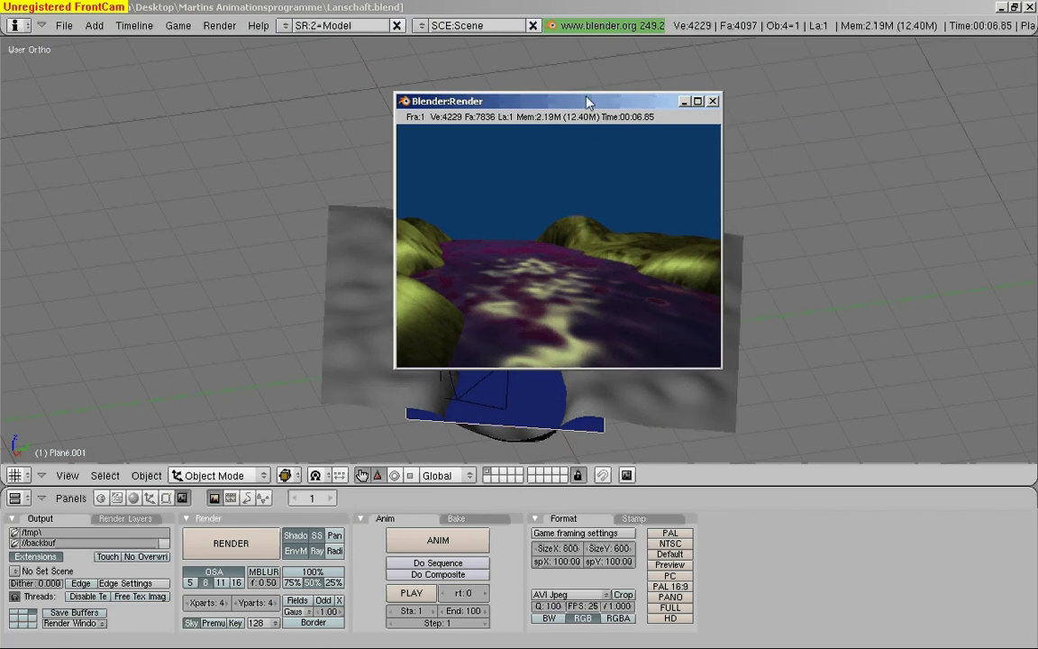
drag(587, 101, 354, 124)
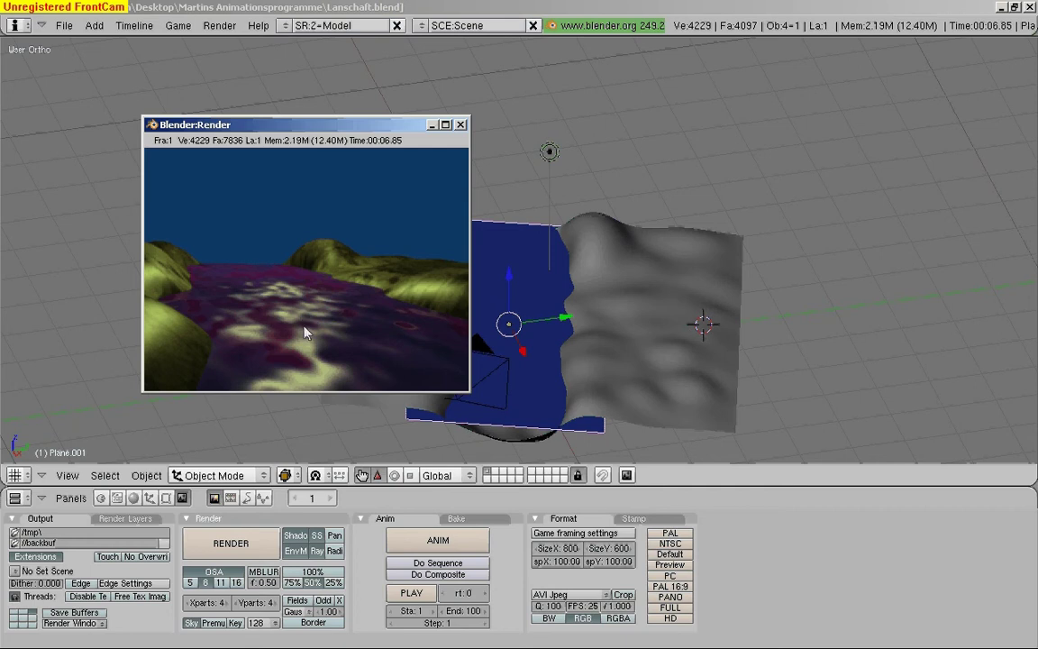
key(Escape)
- Split the 3D view into two side-by-side viewports of roughly equal width
right_click(610, 34)
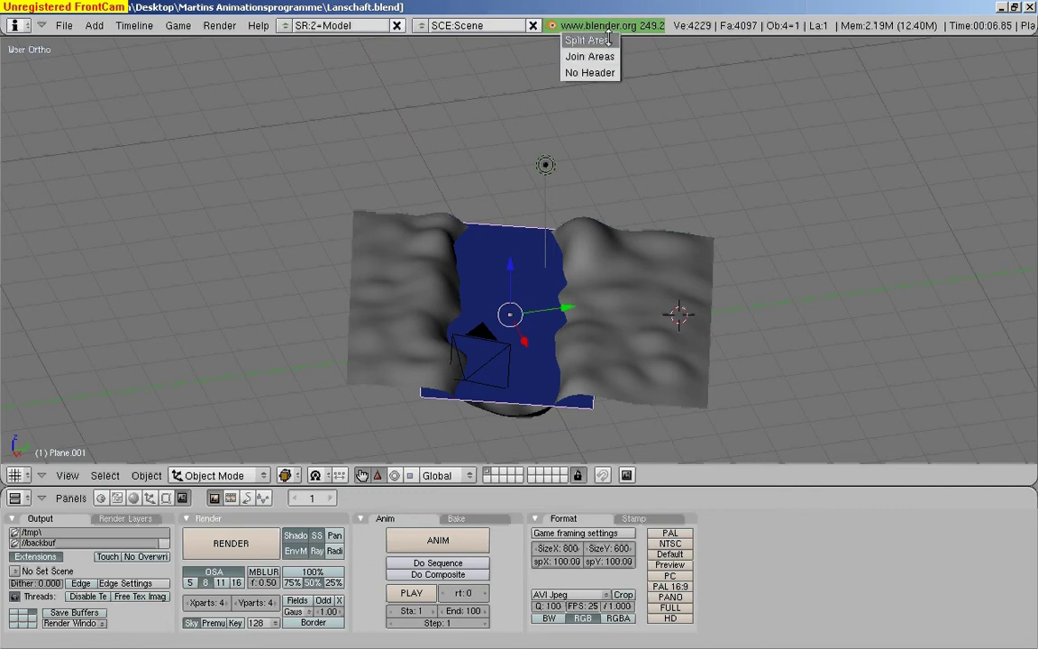
click(587, 41)
click(534, 50)
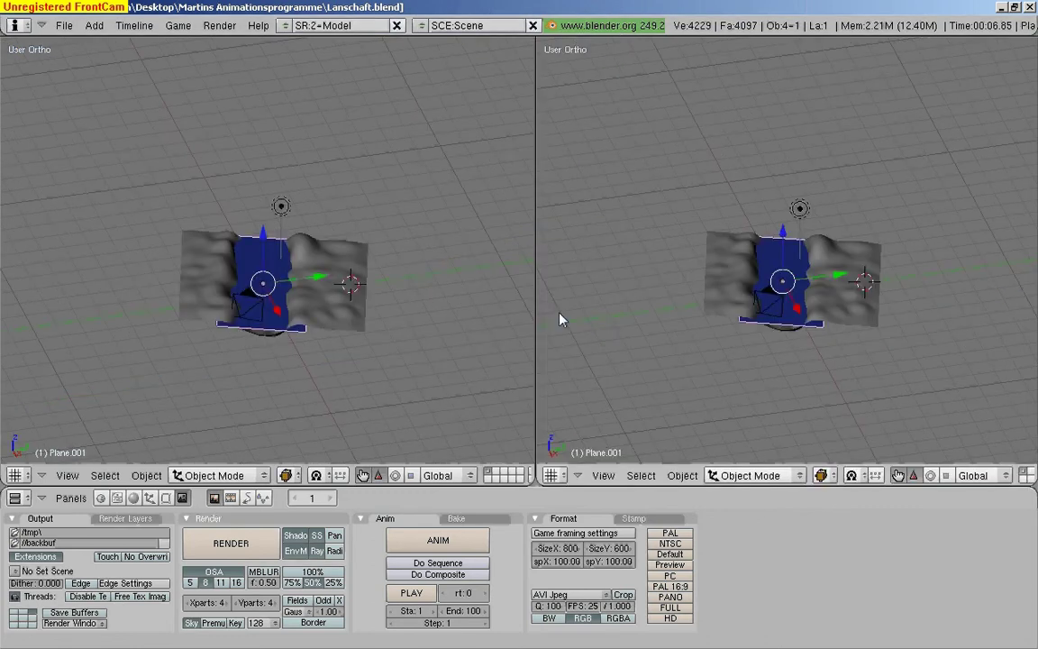
key(g)
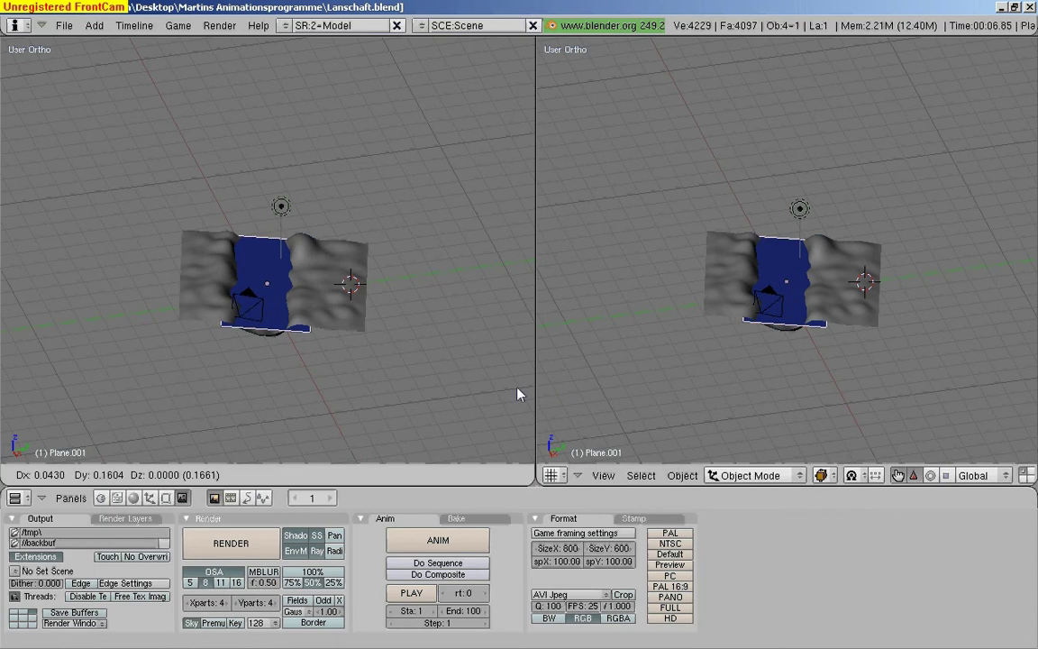
key(Escape)
drag(536, 384, 504, 387)
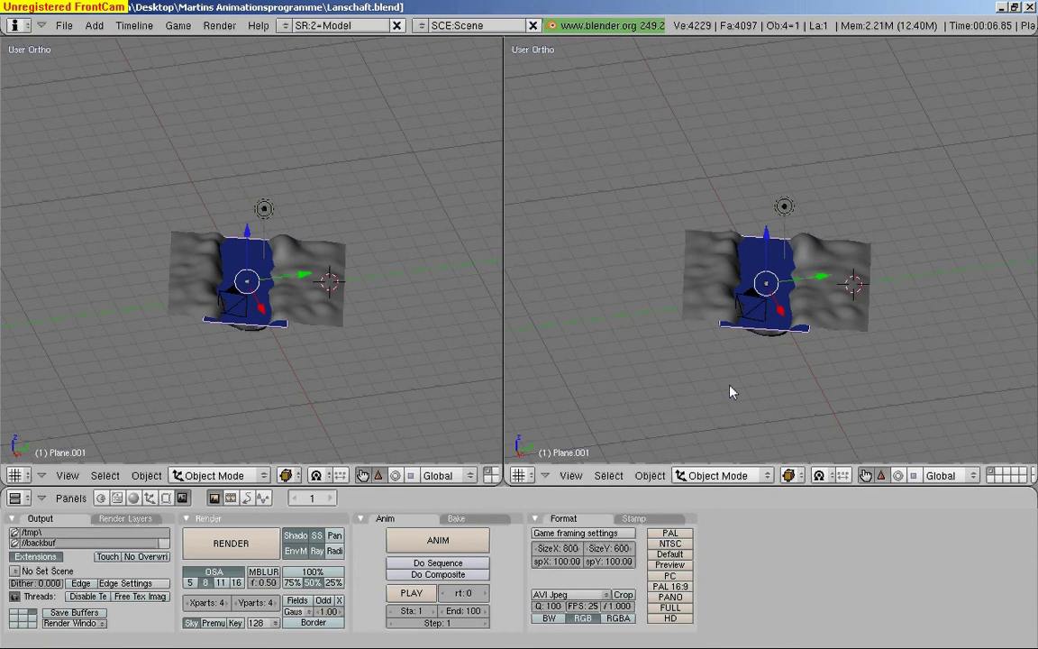
- Open a live Shift+P render preview in the right view, enlarge and position it, and select the lamp
key(shift+p)
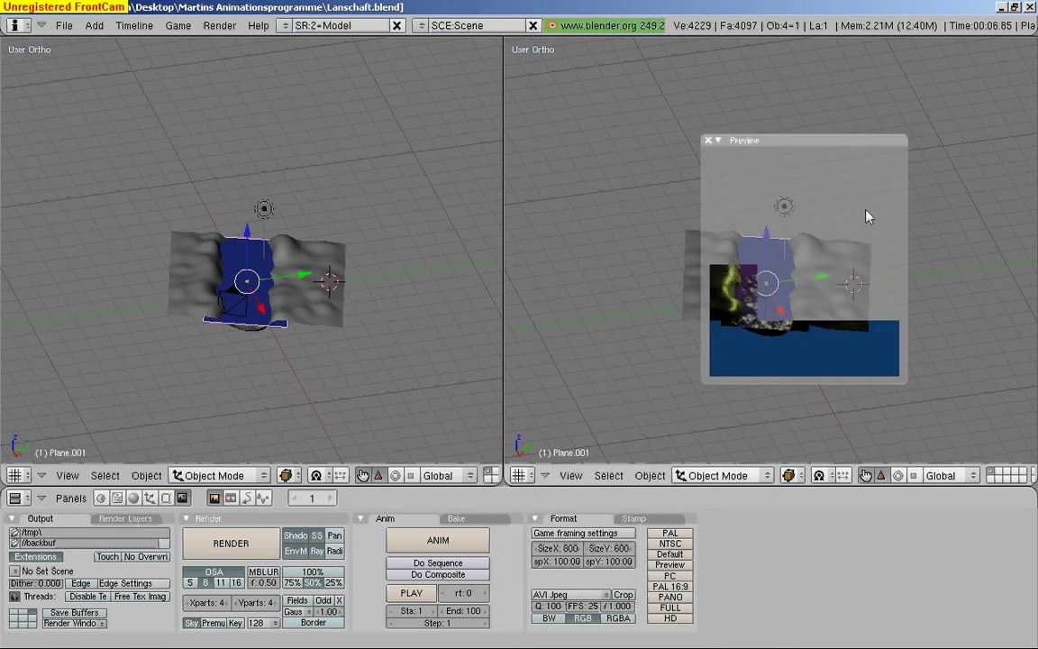
drag(823, 139, 786, 137)
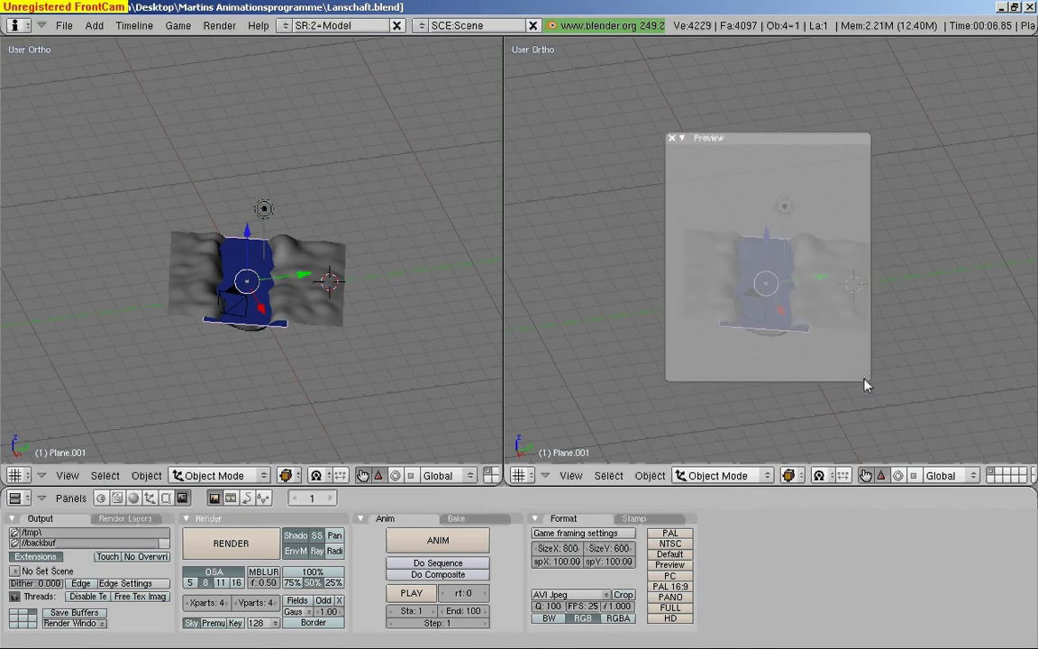
drag(861, 385, 909, 425)
drag(812, 142, 793, 134)
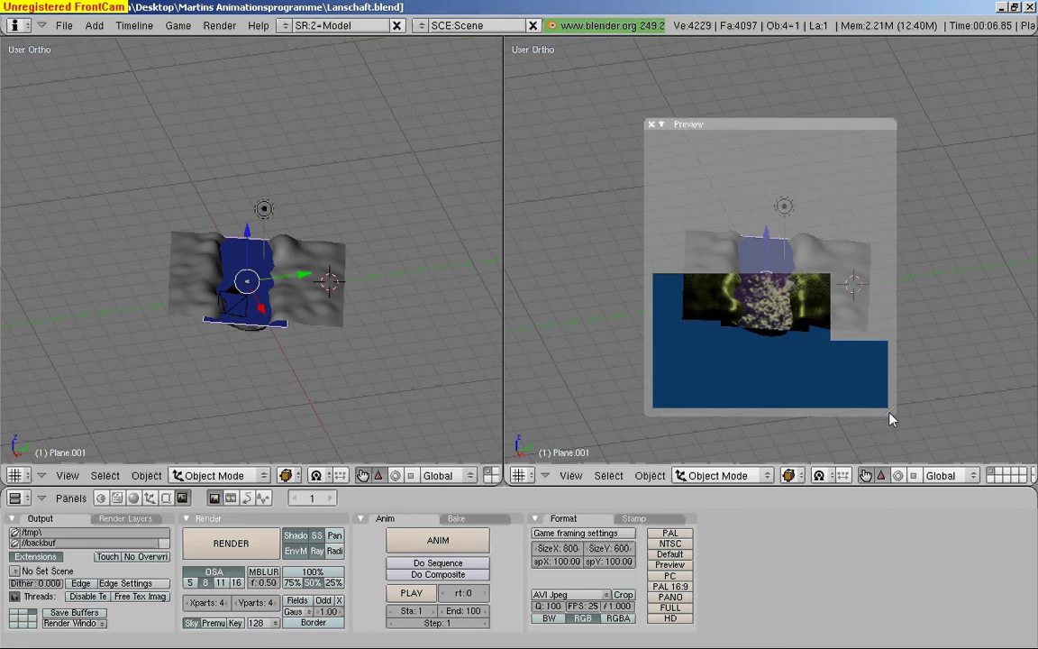
drag(890, 417, 898, 429)
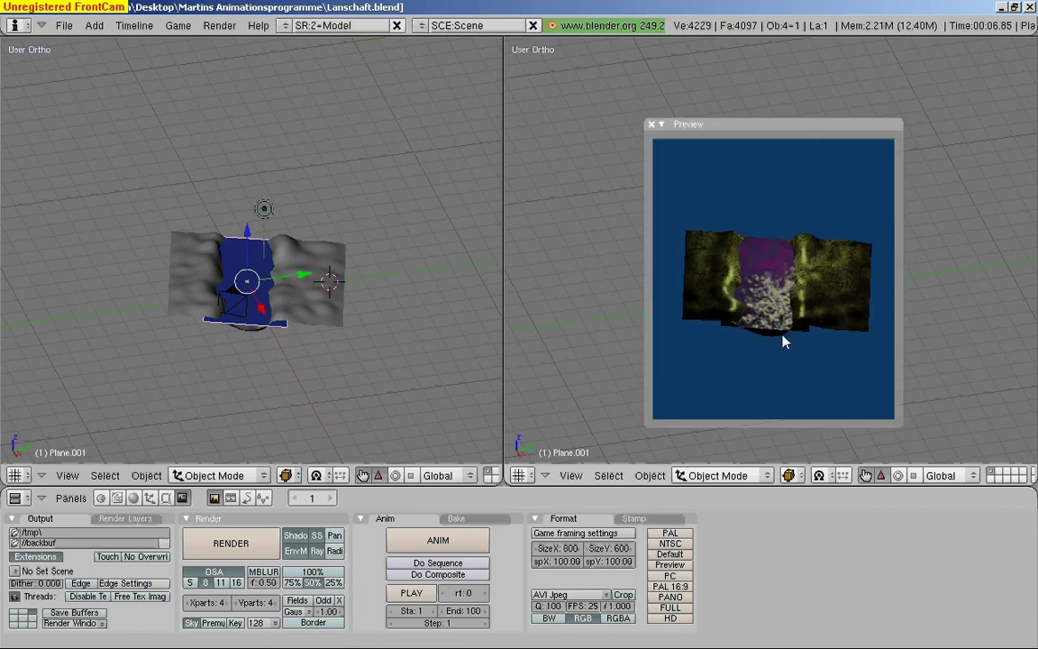
drag(783, 125, 786, 107)
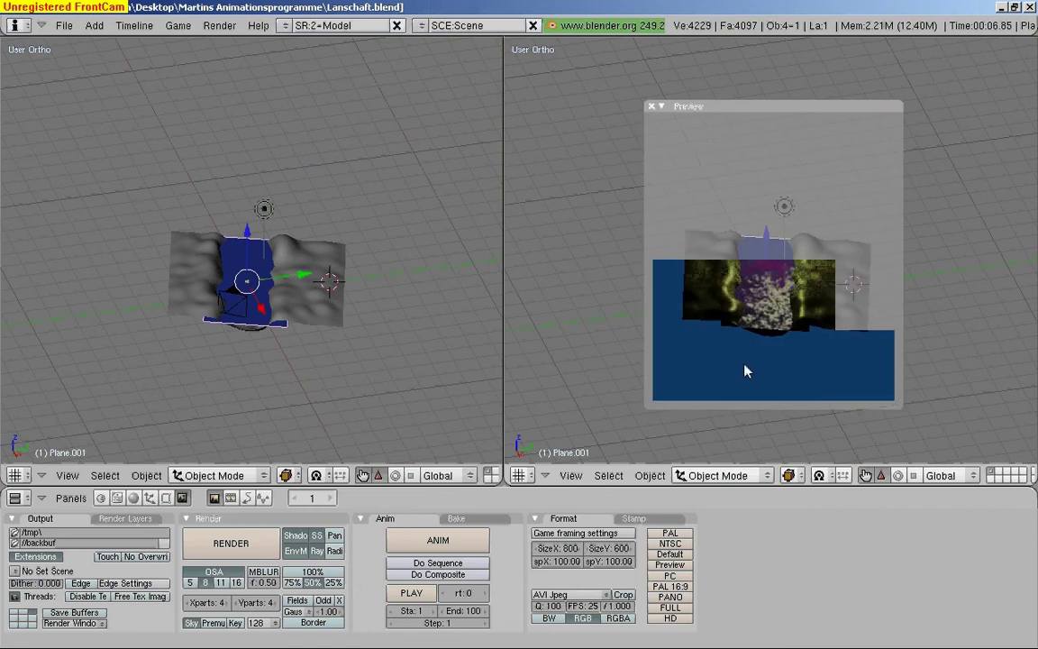
scroll(390, 393, up, 2)
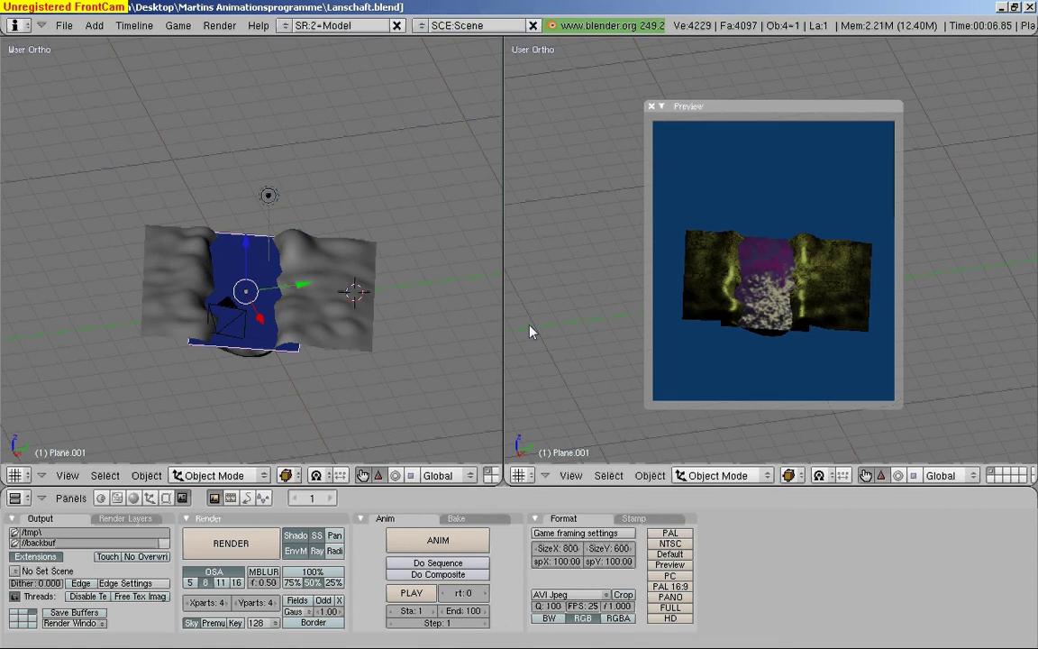
right_click(267, 196)
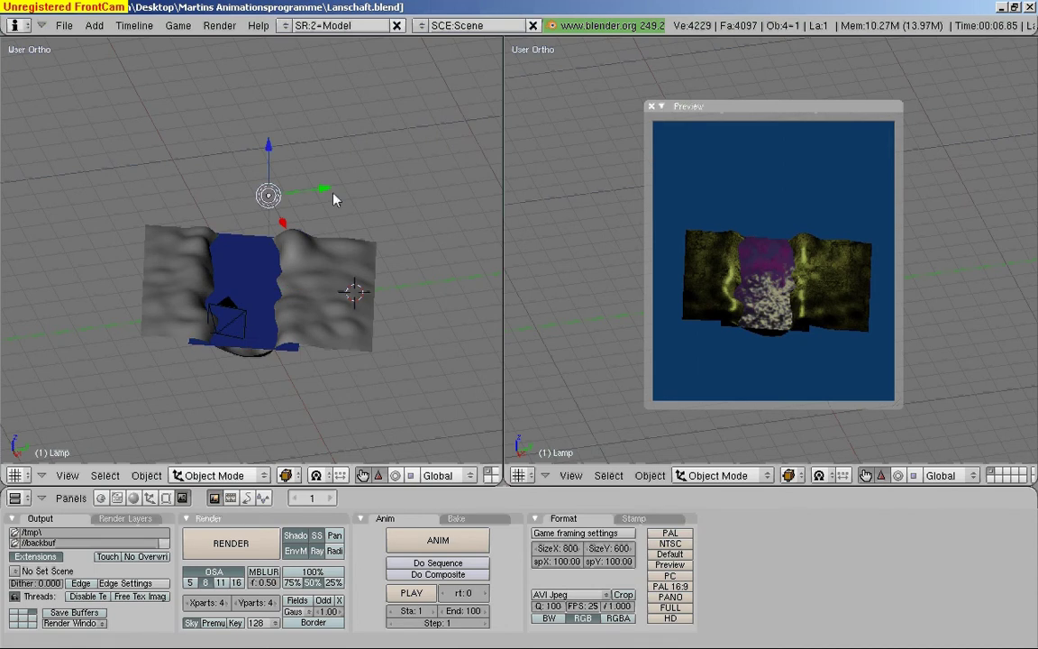
- Move the lamp along its X and Y axes above the water while watching the live preview
drag(333, 196, 306, 193)
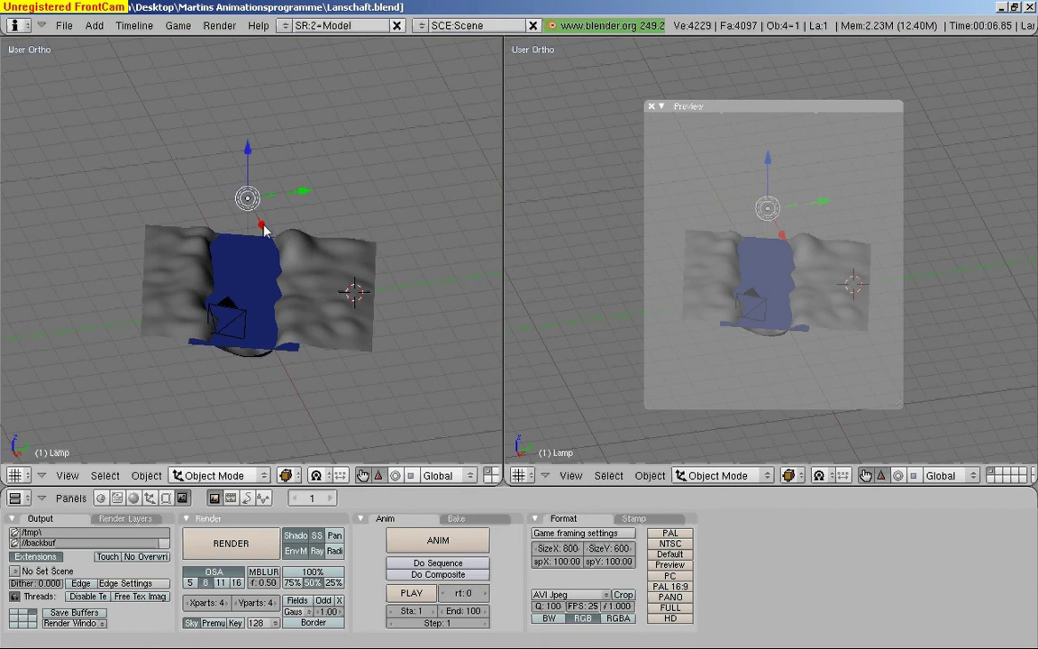
drag(262, 225, 280, 259)
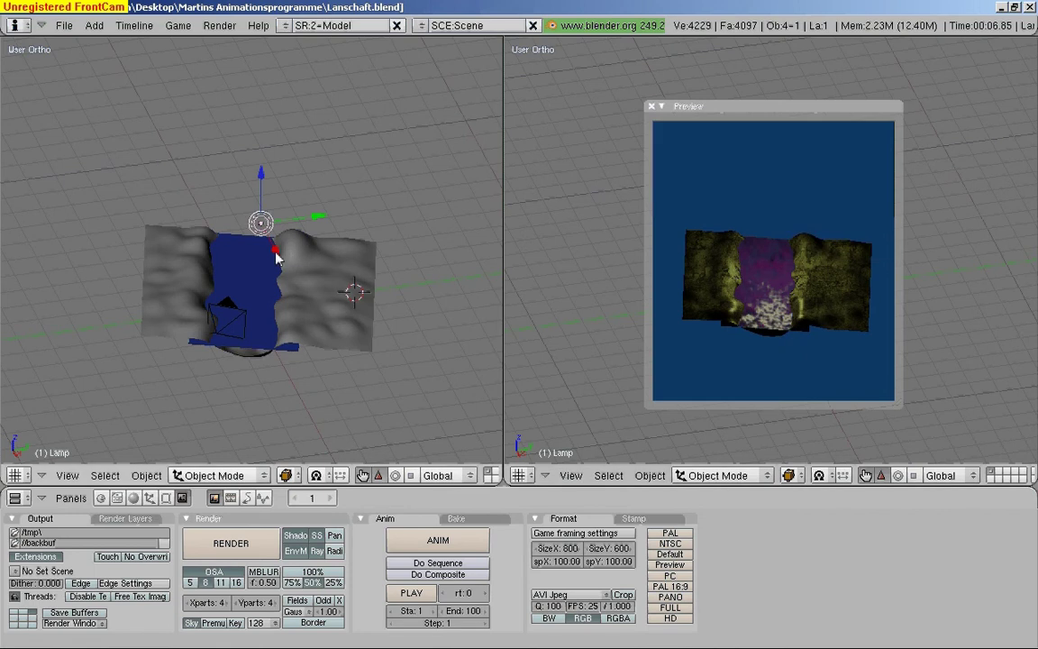
drag(278, 255, 253, 208)
mouse_move(292, 174)
mouse_down()
mouse_move(342, 172)
mouse_move(335, 180)
mouse_up()
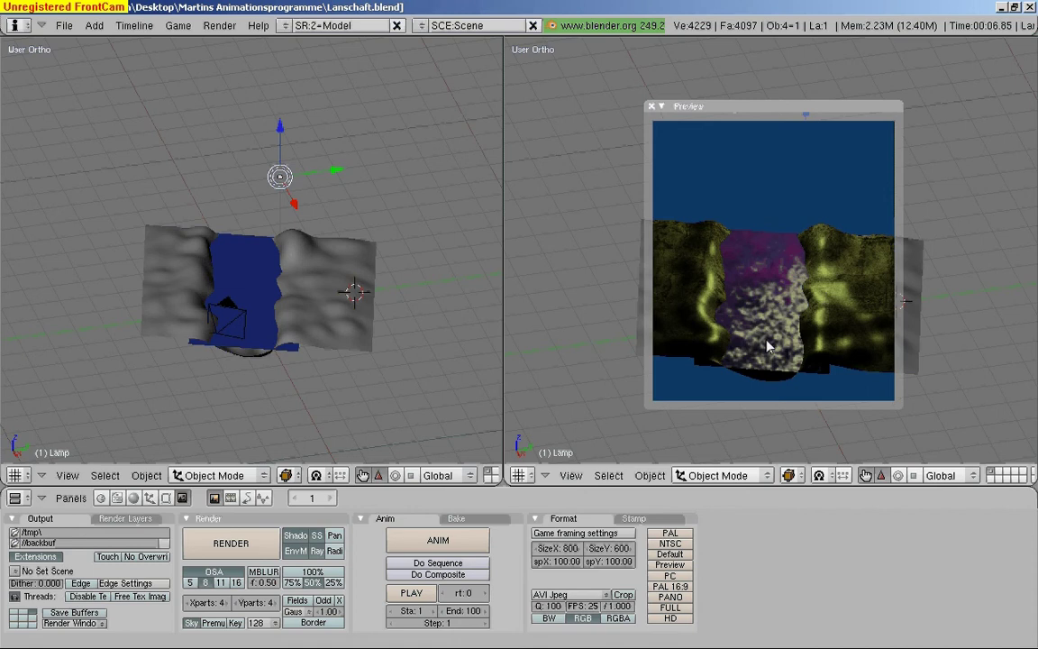
- Deselect the lamp, switch to World buttons, and open the texture list offering Ufer, Tex and Mond
key(a)
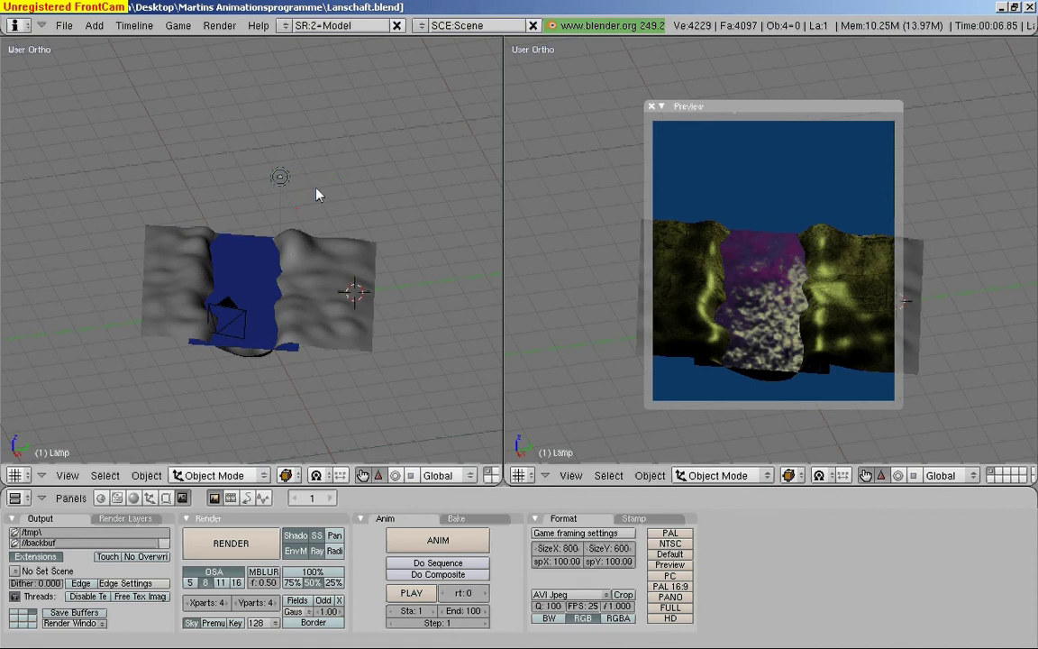
click(133, 498)
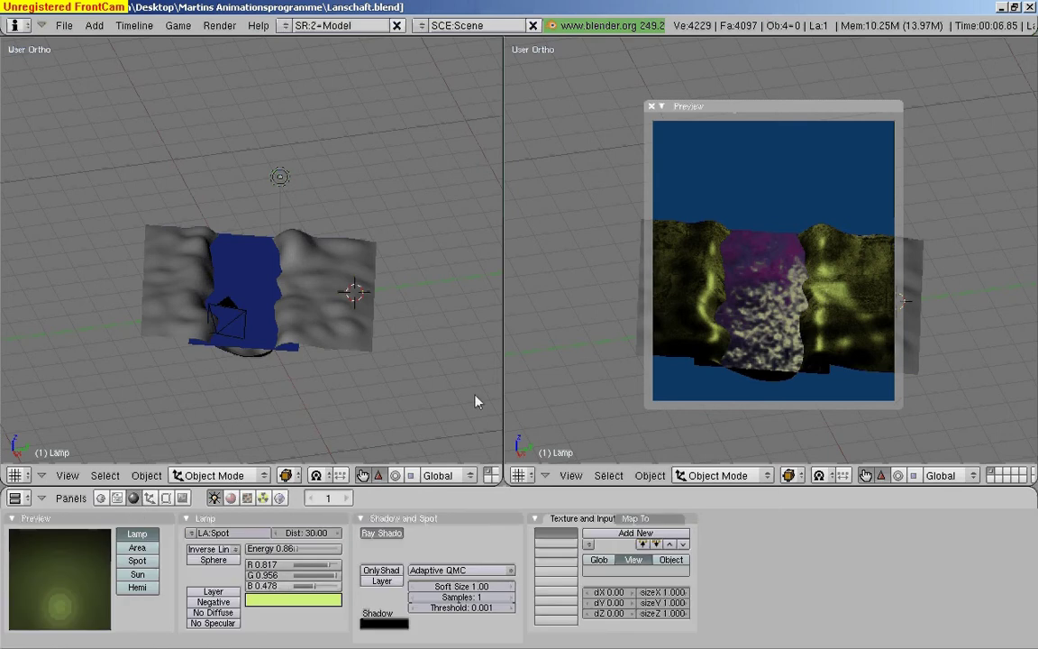
click(281, 499)
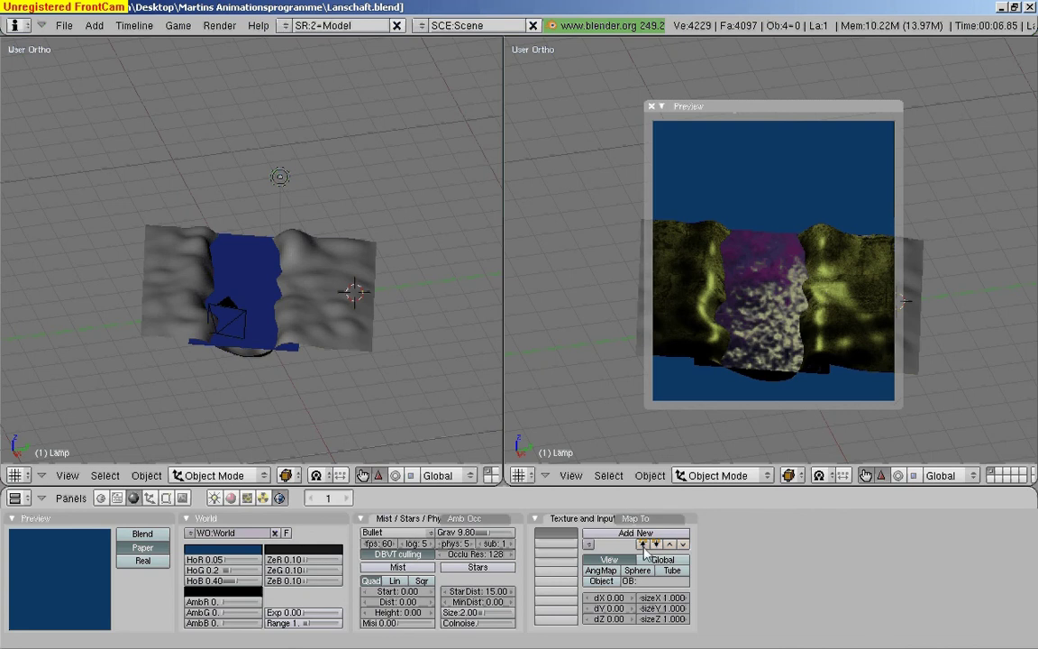
click(589, 545)
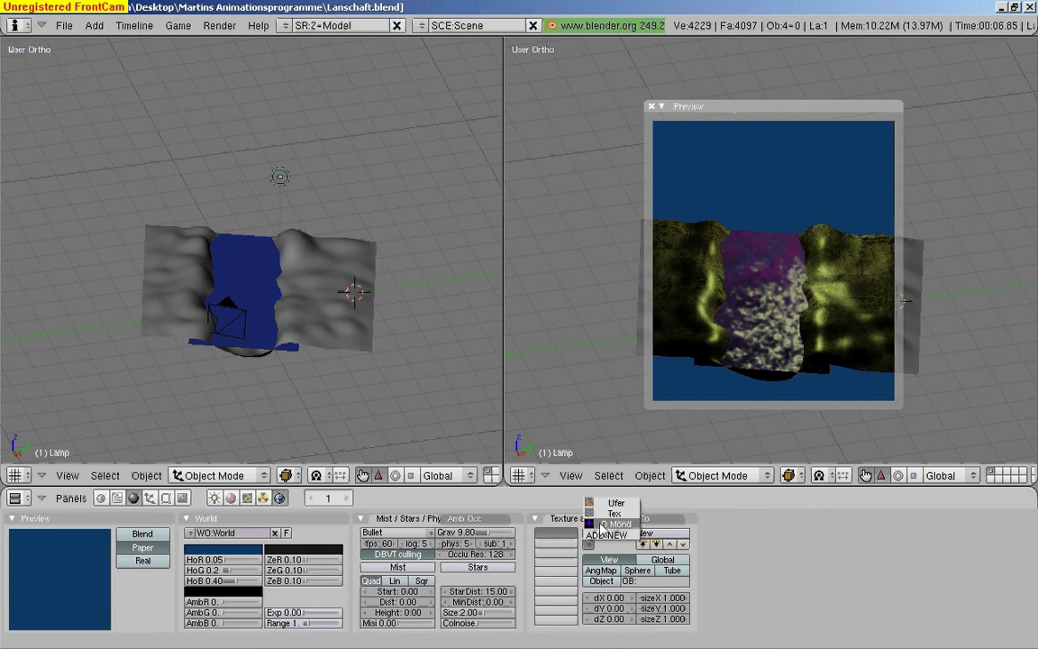
- Assign the Mond texture to the world, keep its type as Image, and load Mondaufgang.jpg
click(602, 527)
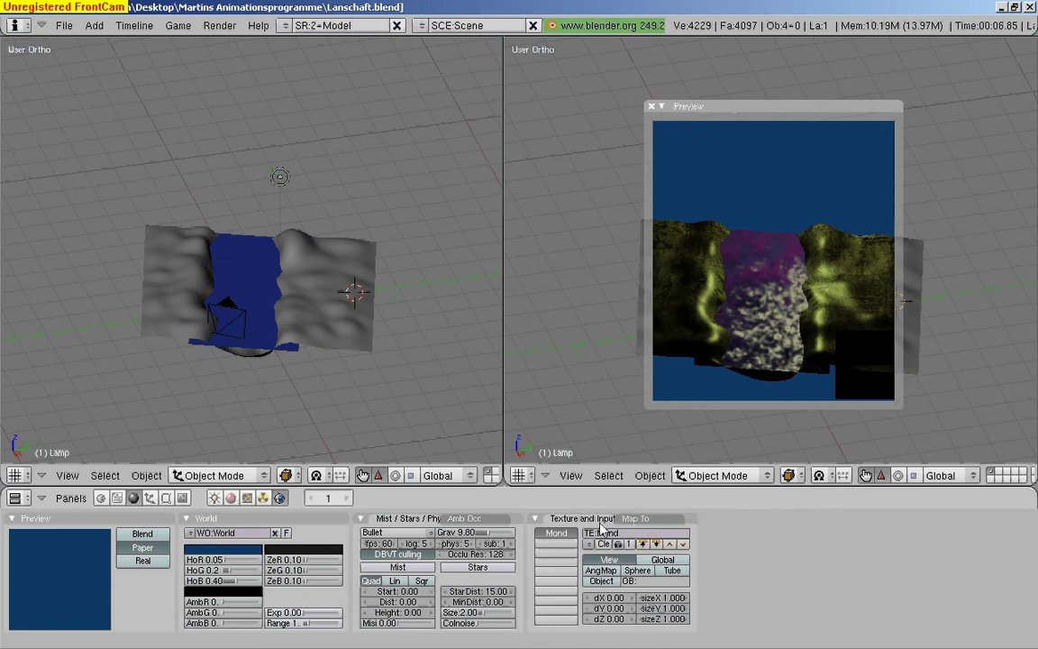
click(246, 498)
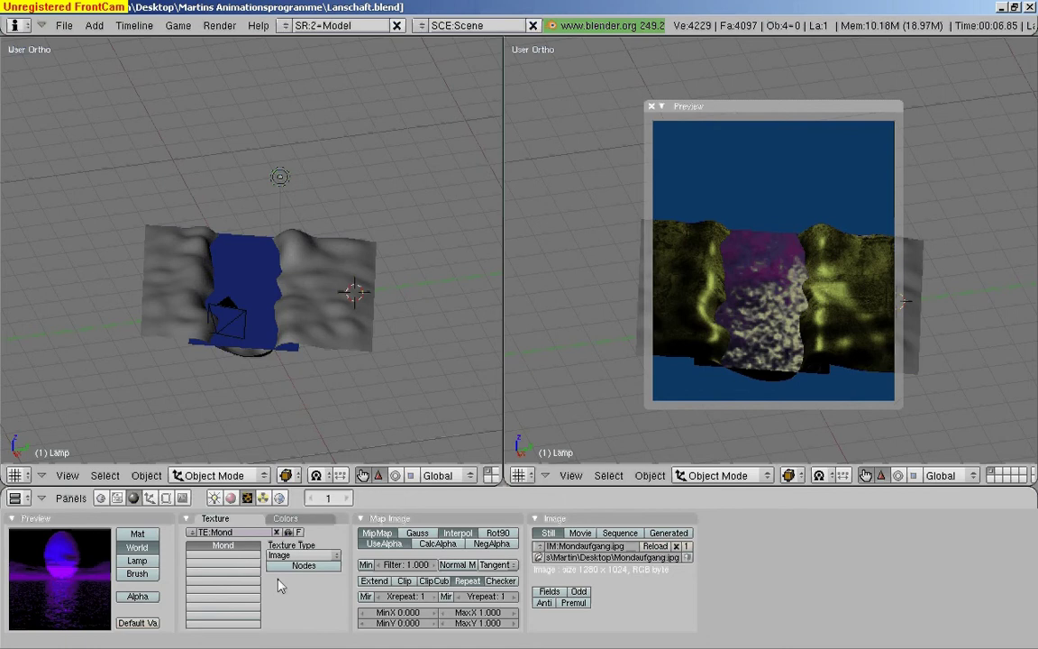
click(338, 557)
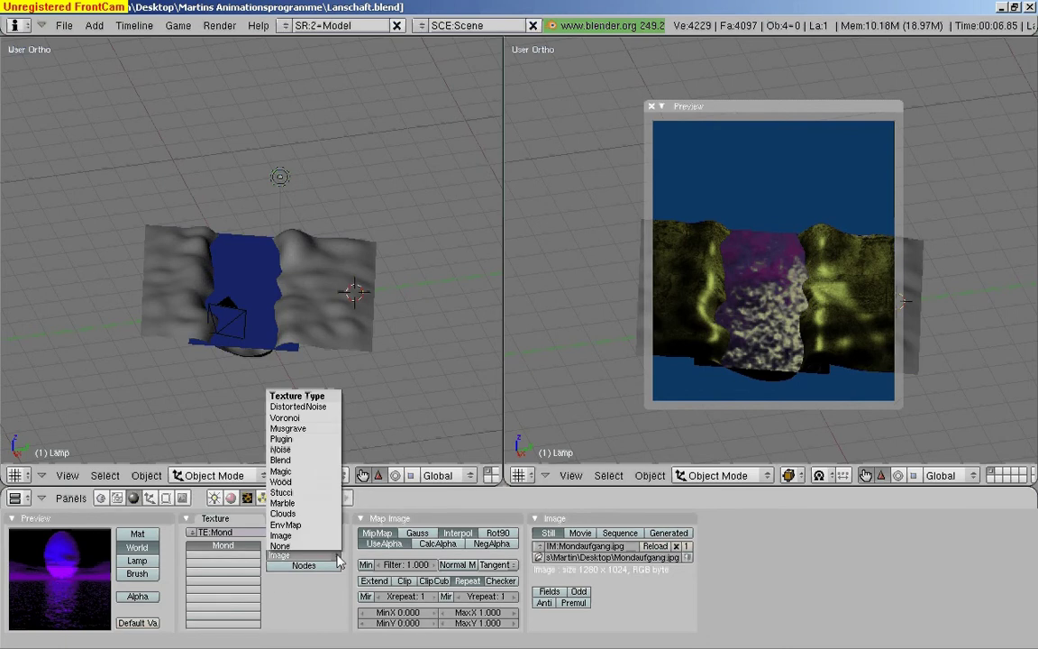
click(330, 537)
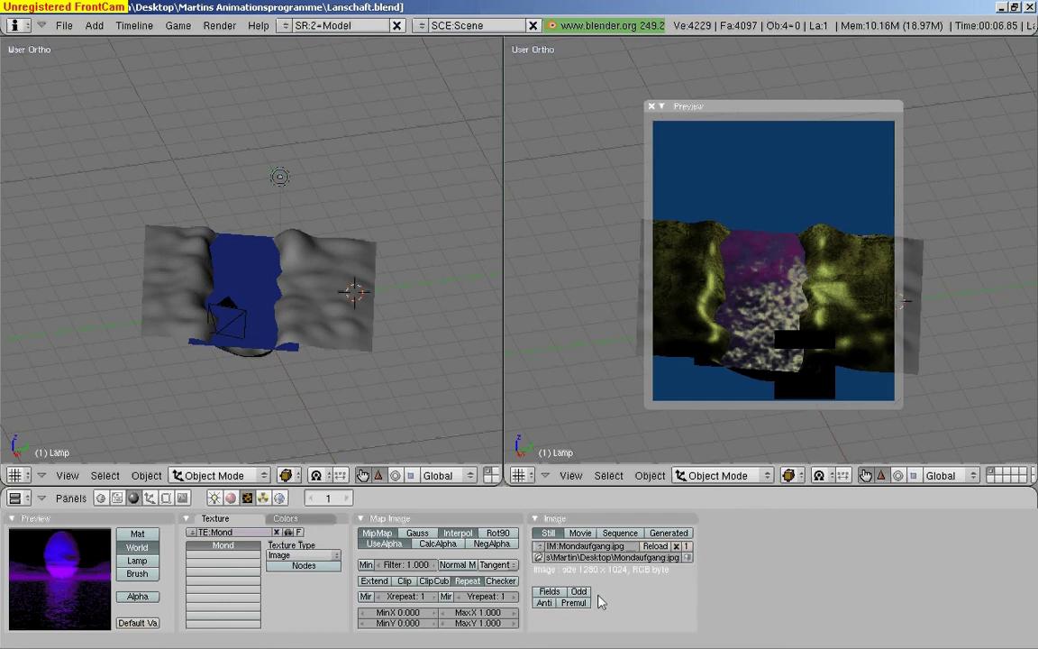
click(539, 558)
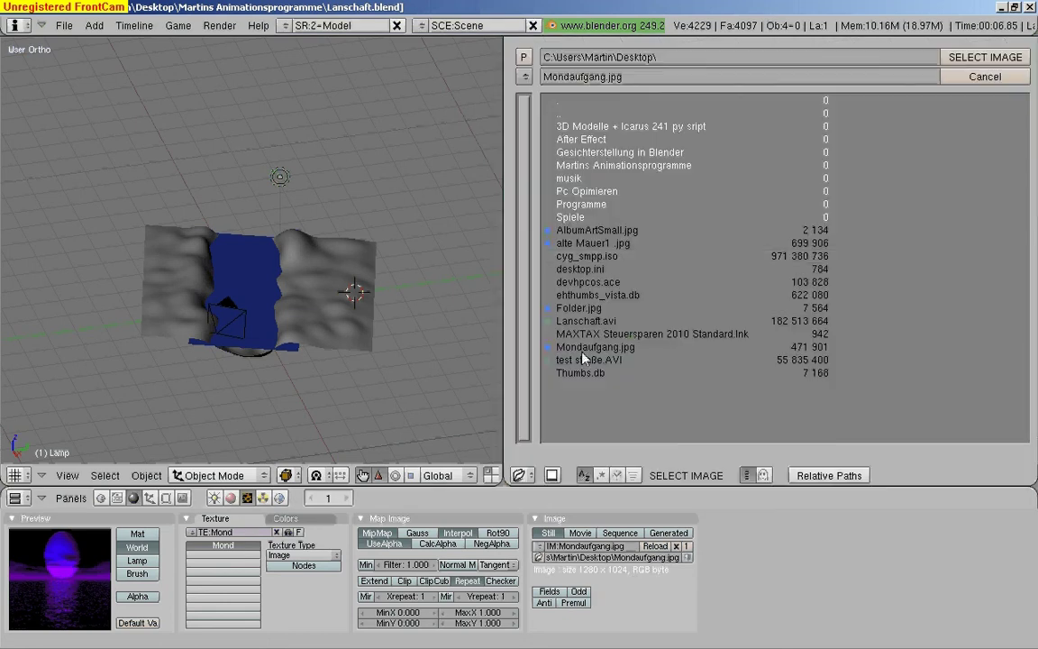
click(991, 61)
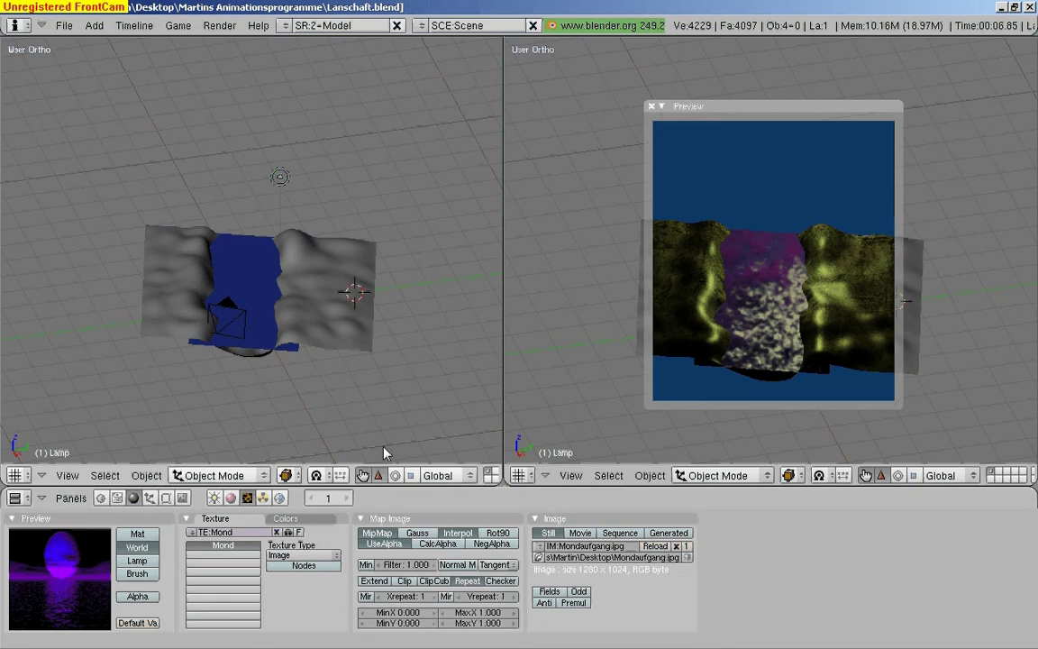
- In the world's Map To options, enable Hori so the Mond image colours the horizon
click(279, 497)
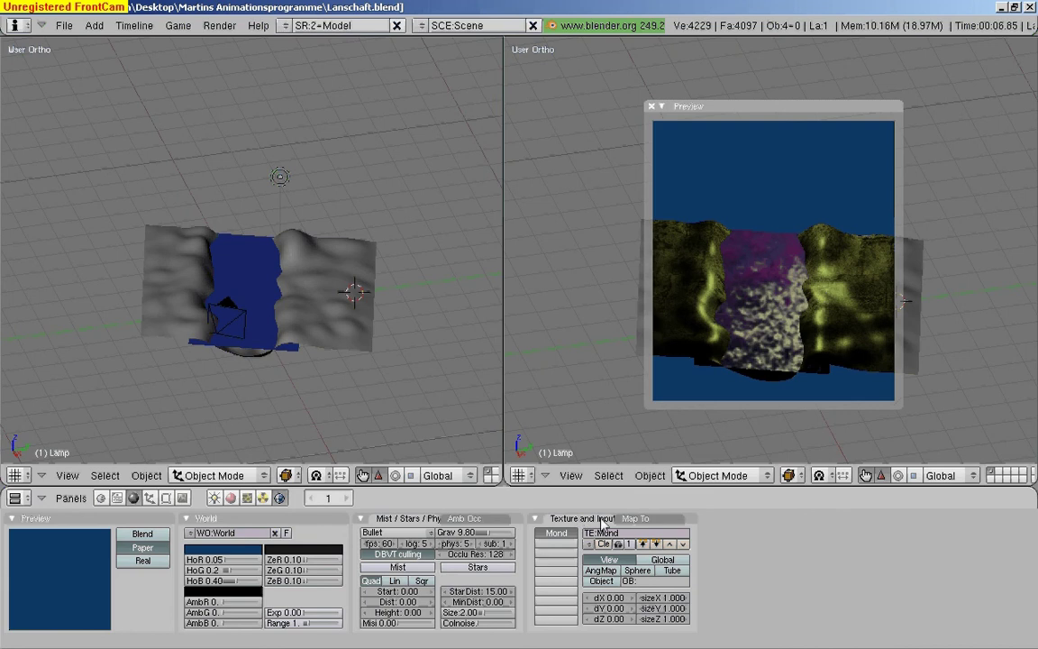
click(632, 520)
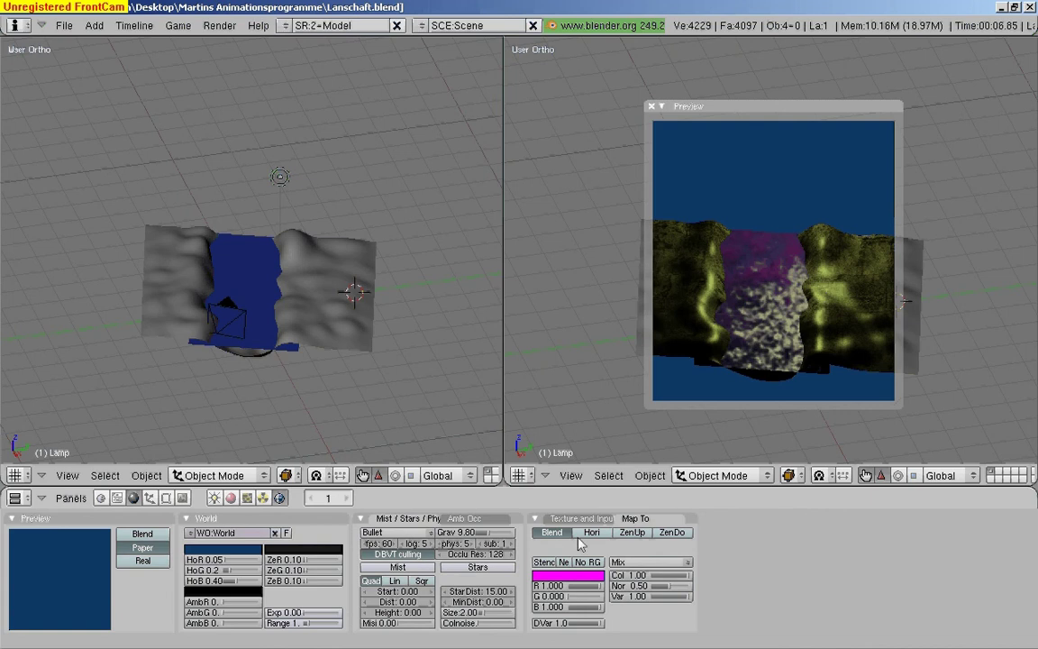
click(595, 534)
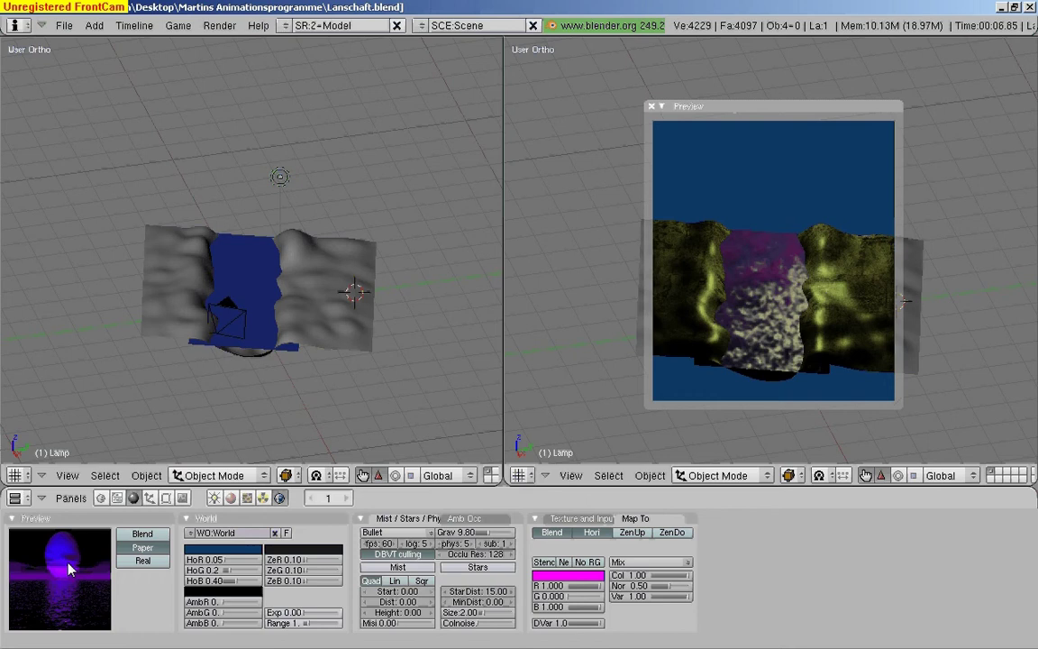
- Orbit and tilt the right view down to a low side angle showing the moon over the water
middle_drag(712, 270, 755, 309)
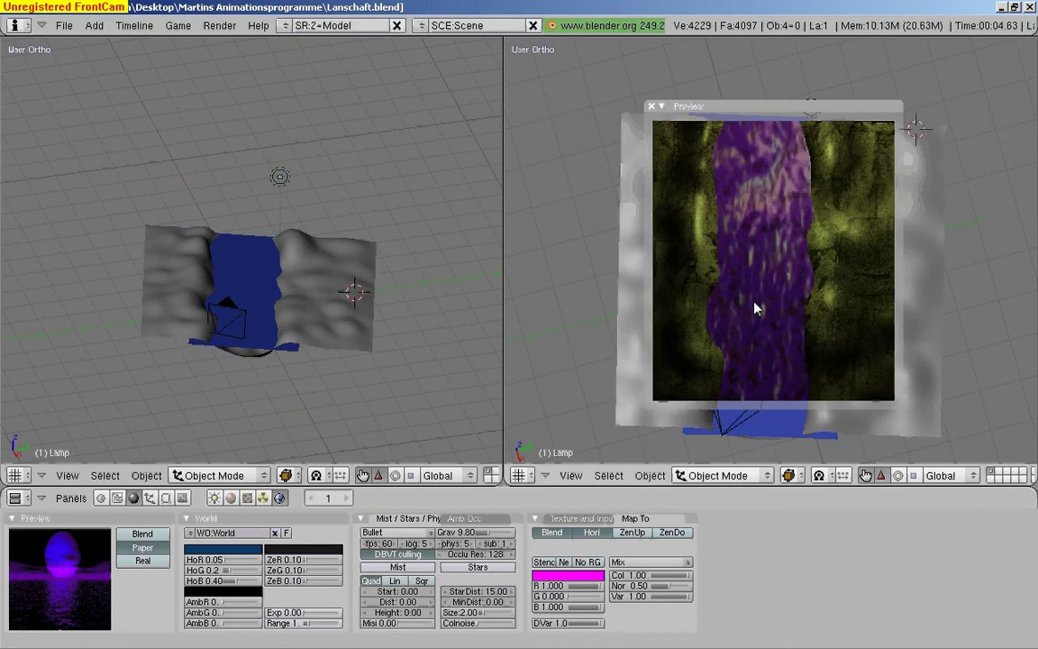
middle_drag(790, 274, 774, 303)
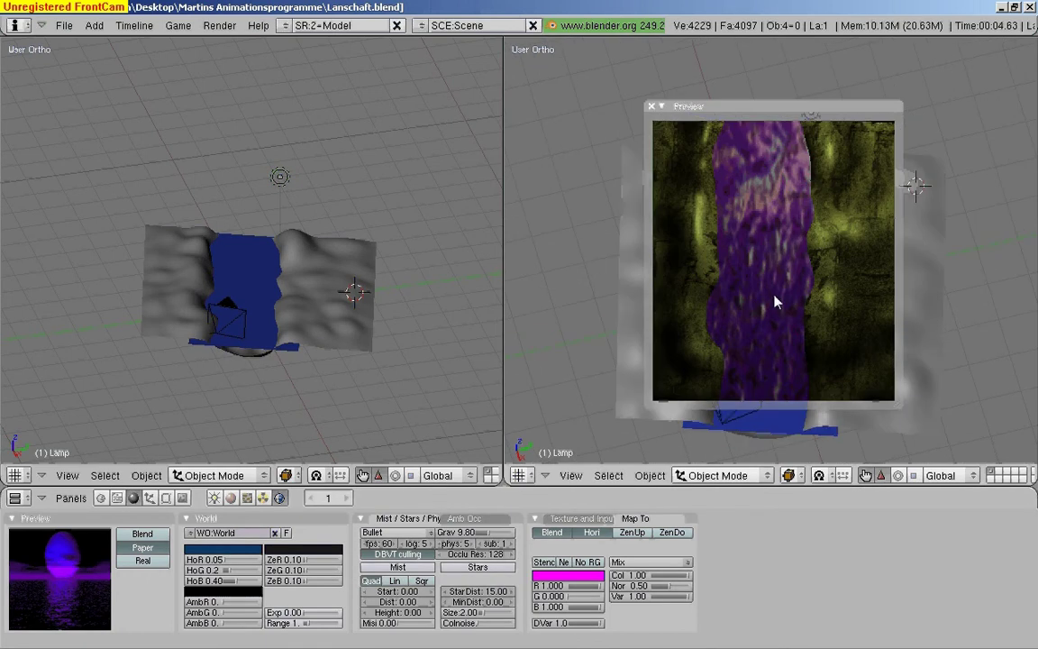
key(KP_2)
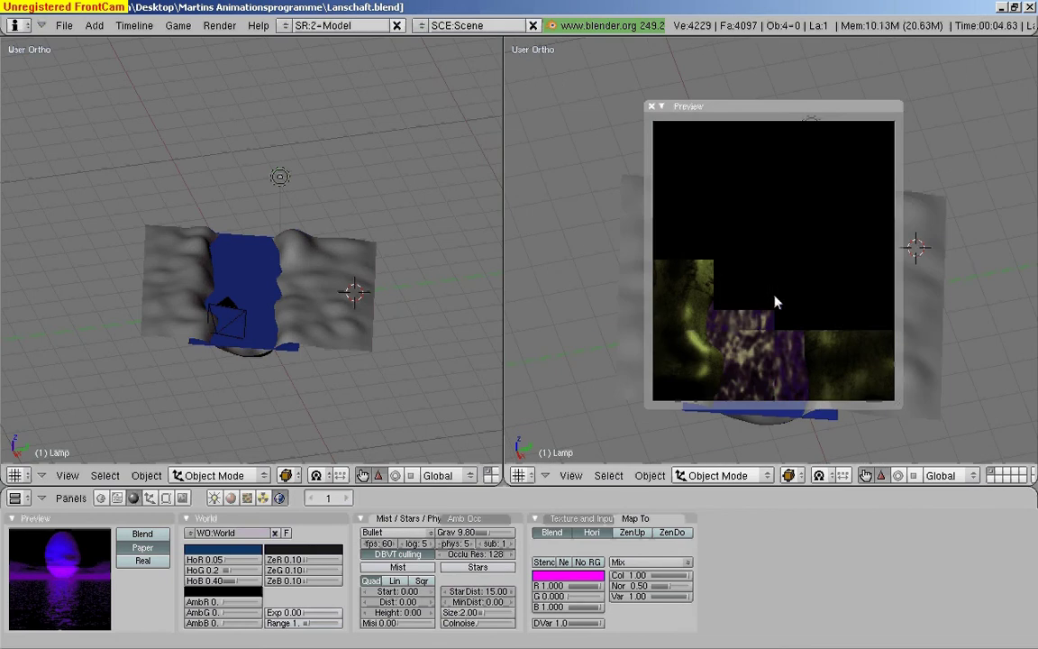
key(KP_2)
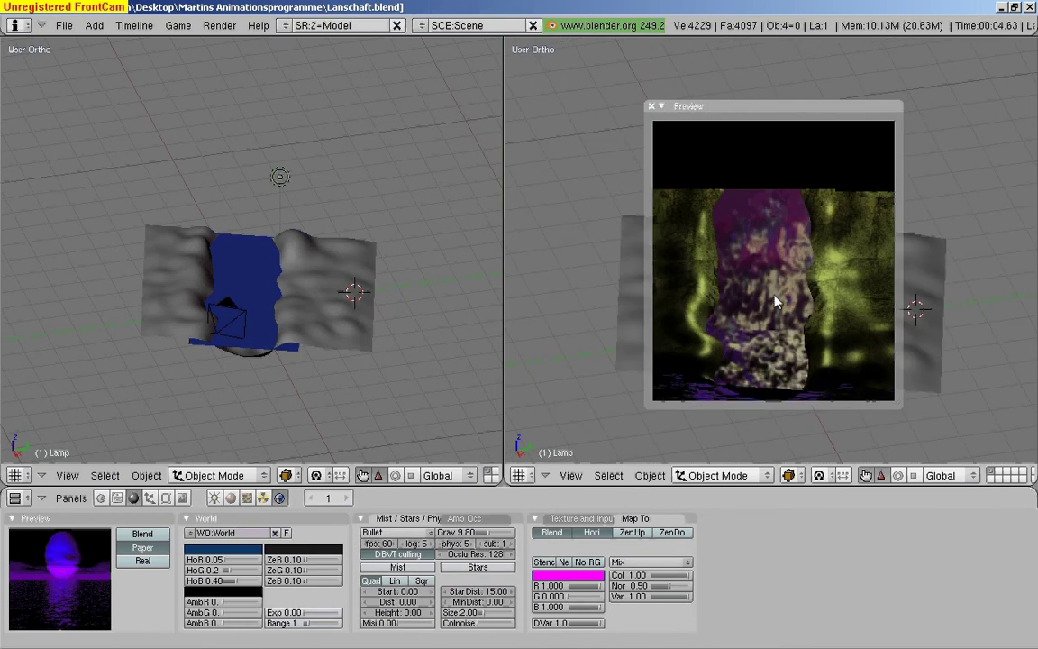
key(KP_2)
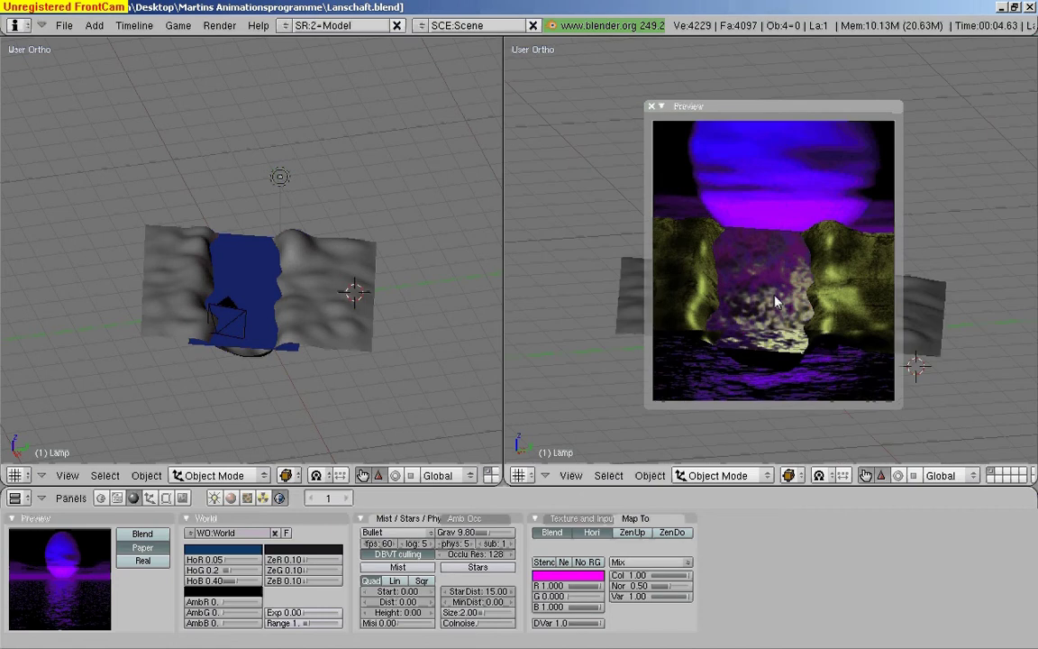
key(KP_2)
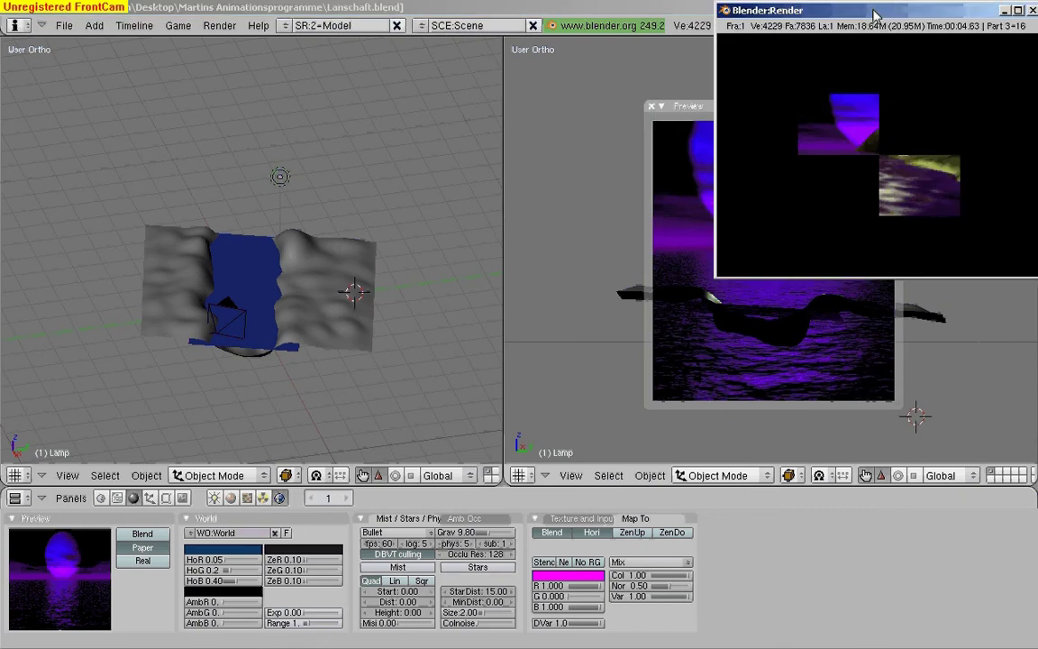
- Close the finished still render window and show the Scene render and animation settings
drag(874, 15, 745, 135)
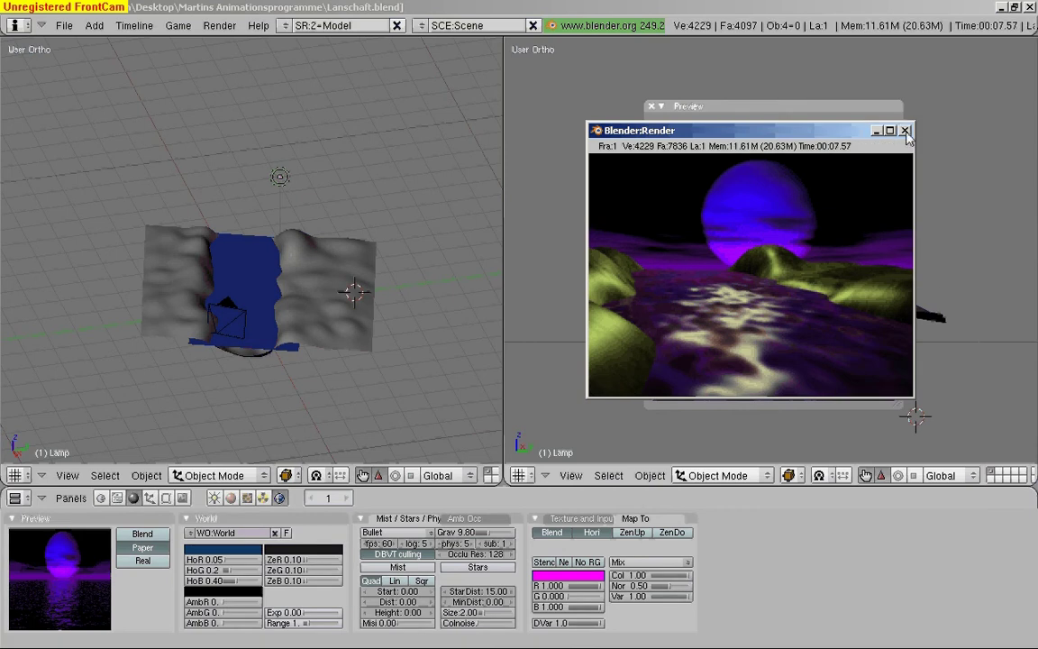
click(906, 131)
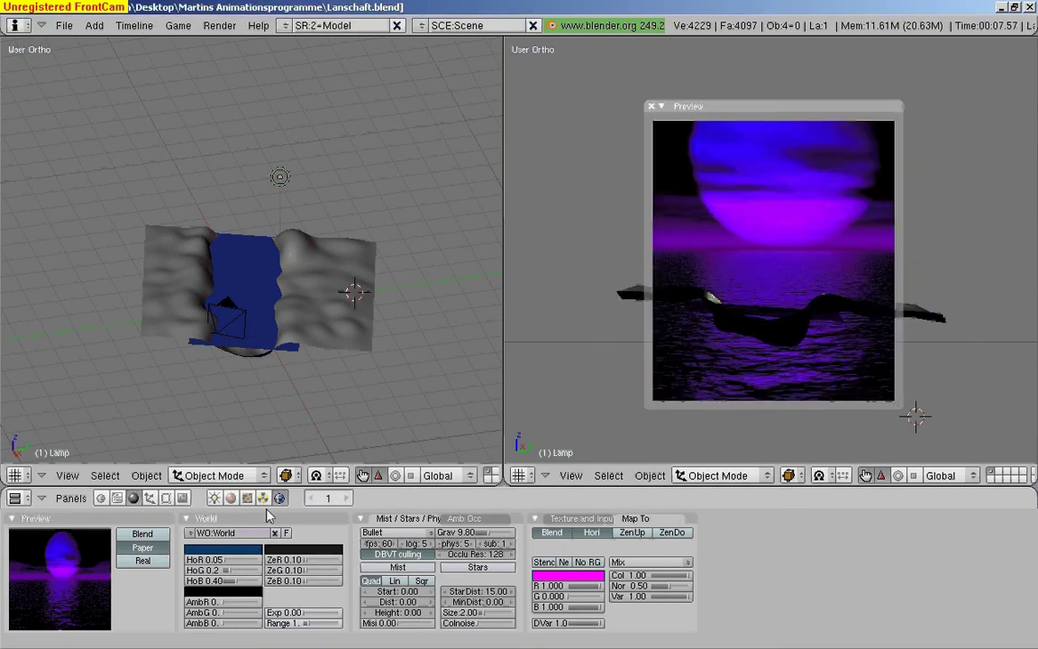
click(182, 499)
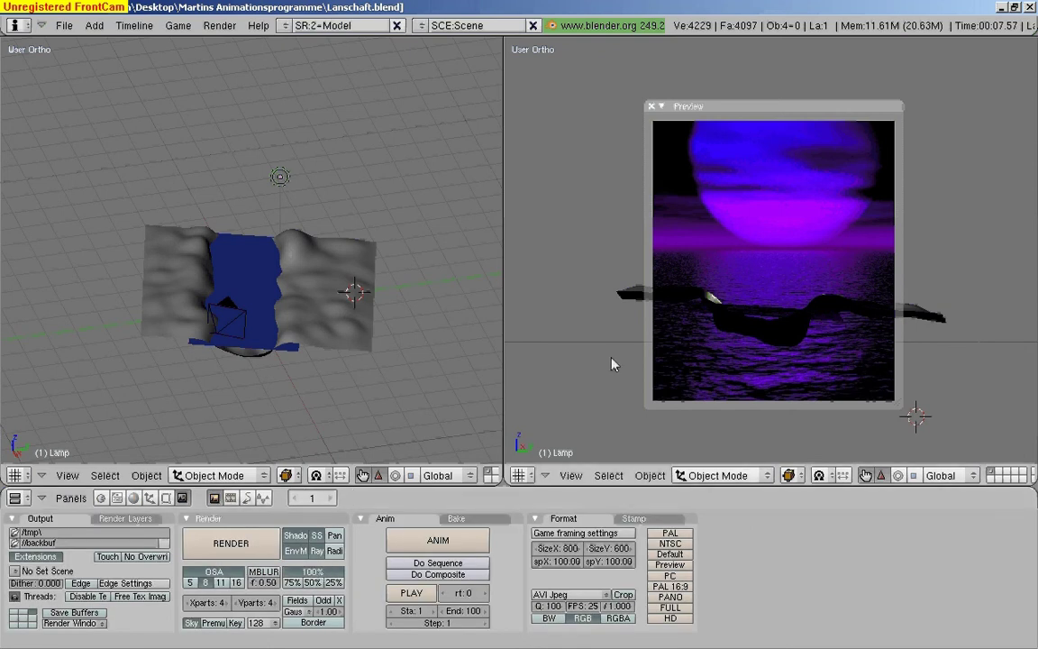
key(F12)
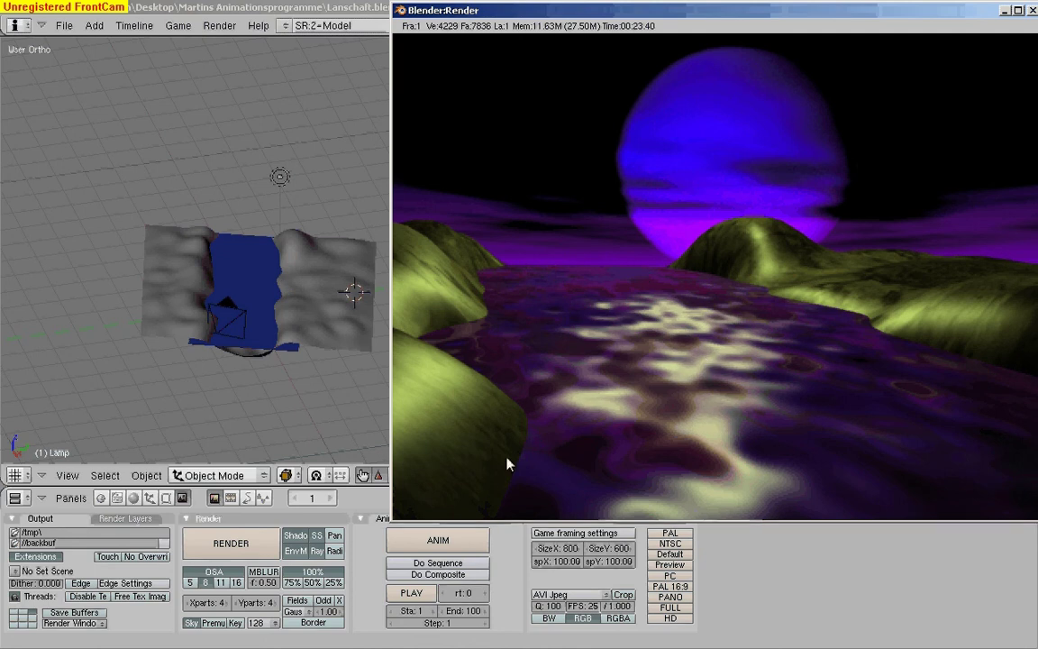
key(F11)
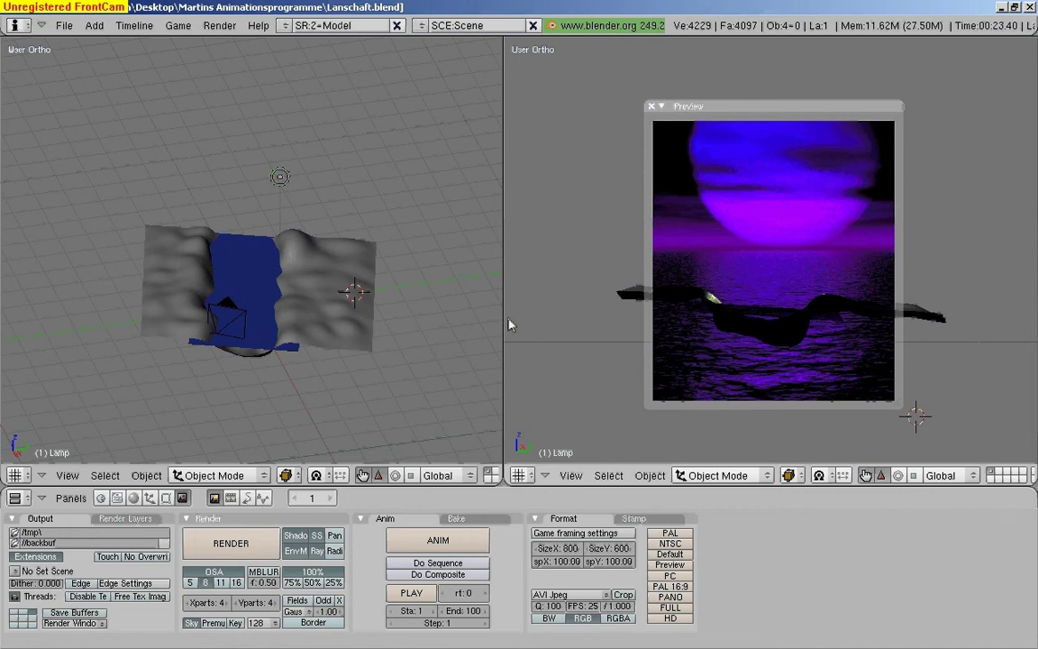
- Turn the right view into the Ipo curve editor, zoomed to show everything
right_click(502, 326)
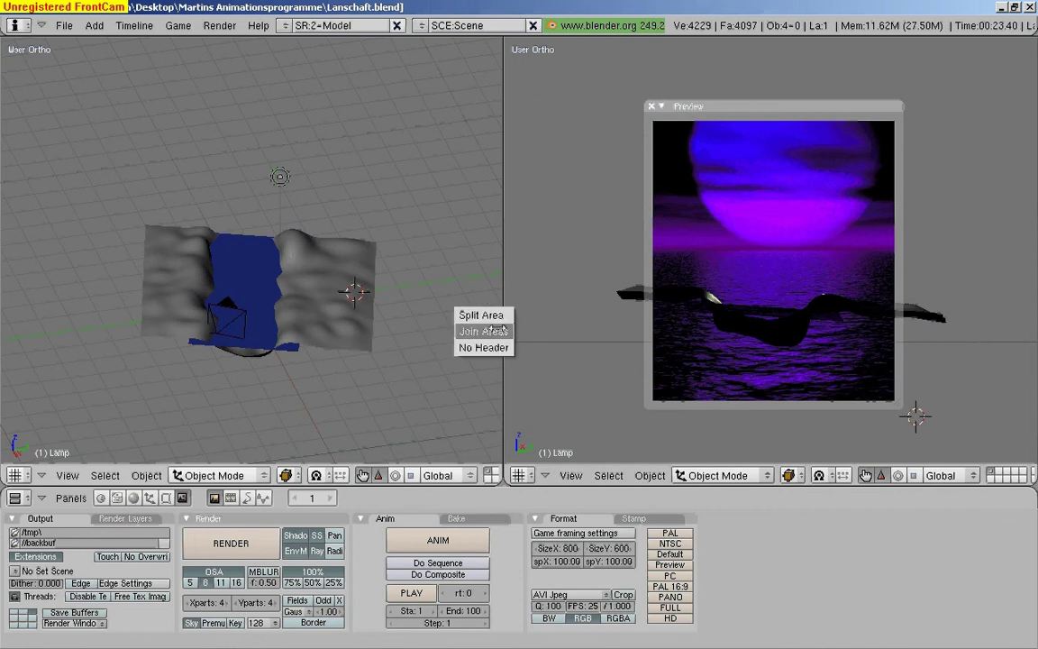
click(499, 331)
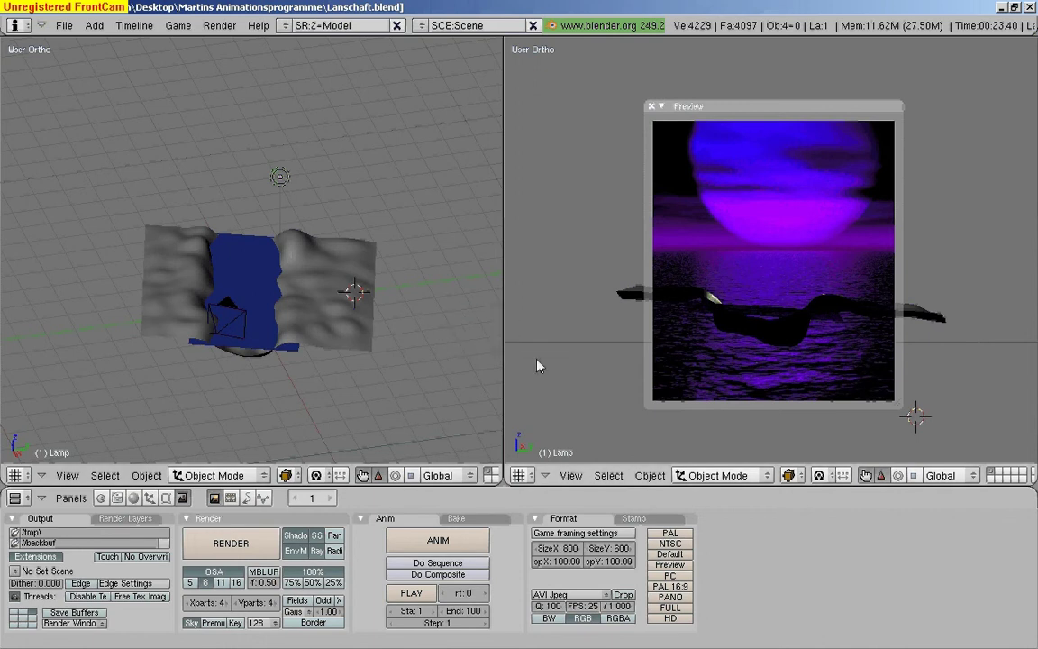
click(532, 479)
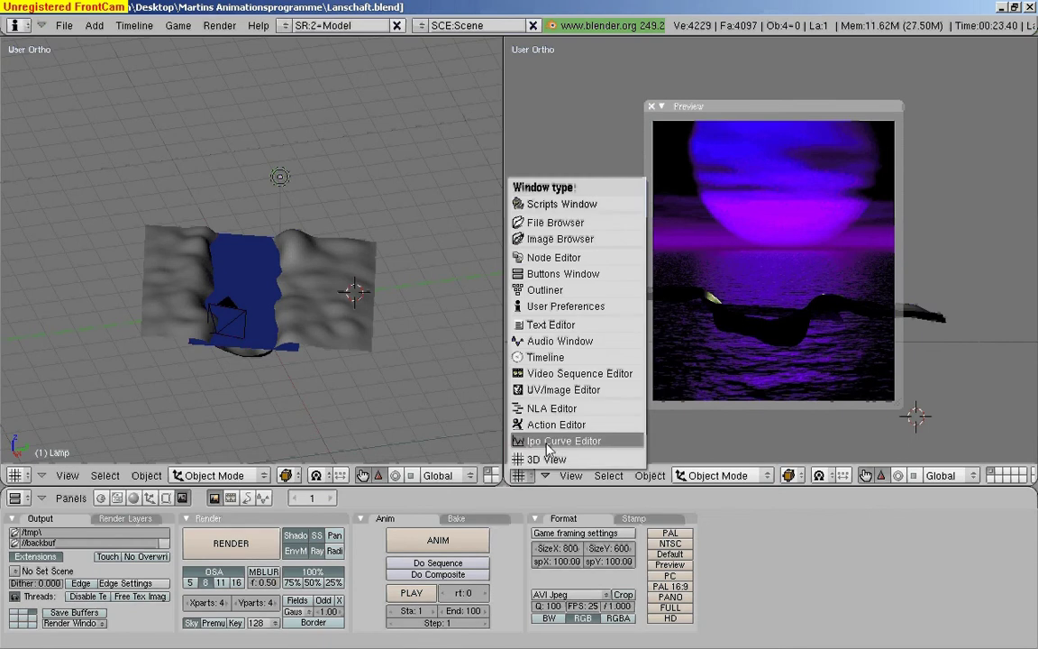
click(548, 443)
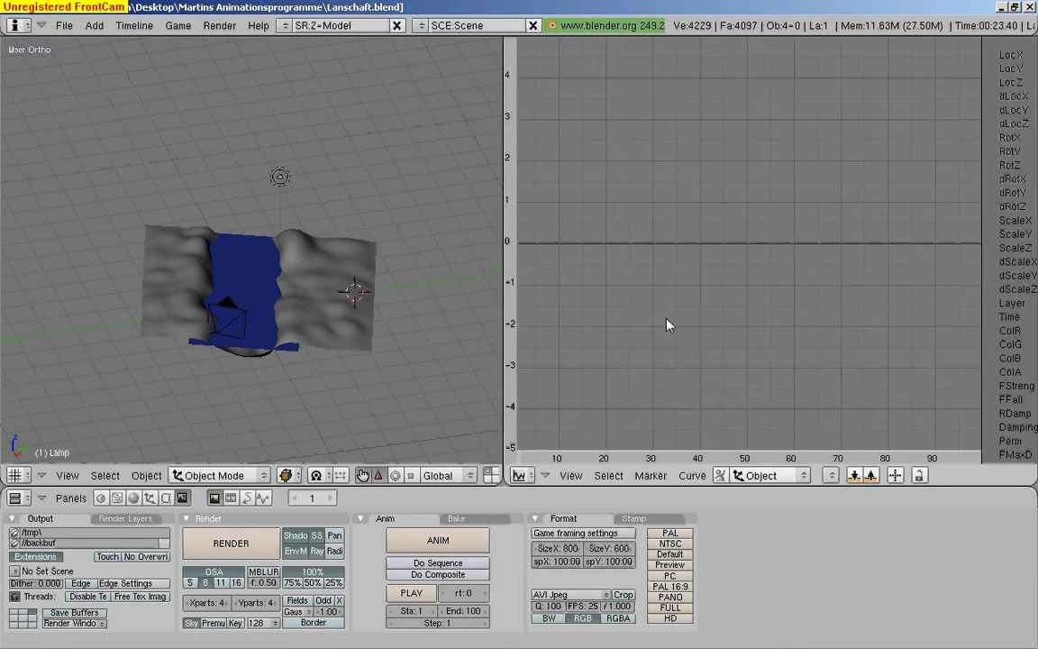
key(Home)
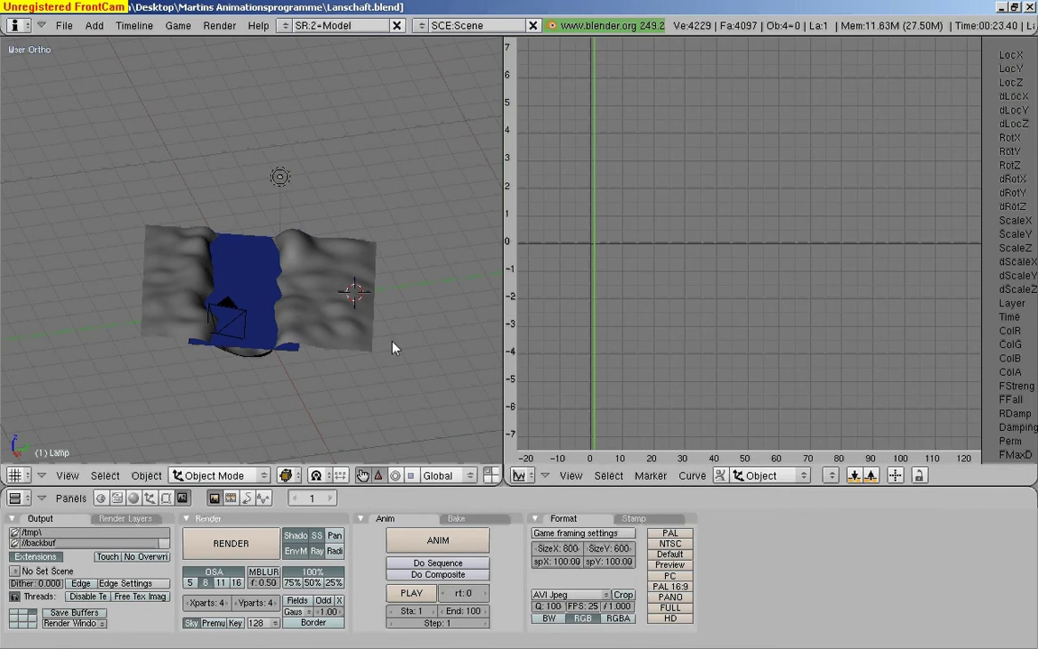
- Select the blue water plane and delete its existing material curves
right_click(253, 287)
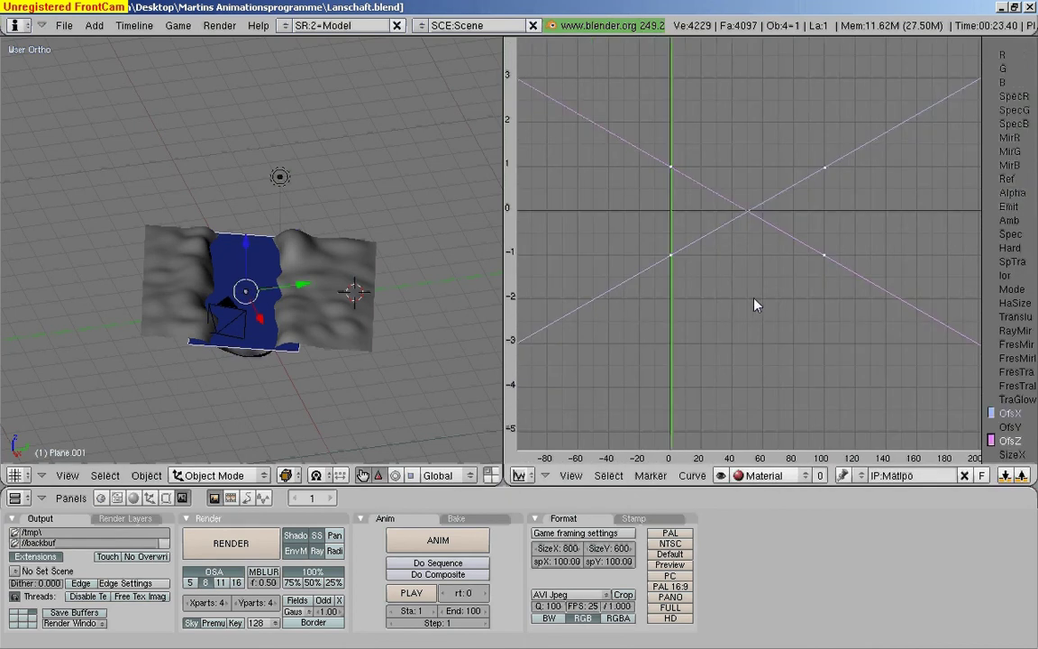
key(x)
key(Return)
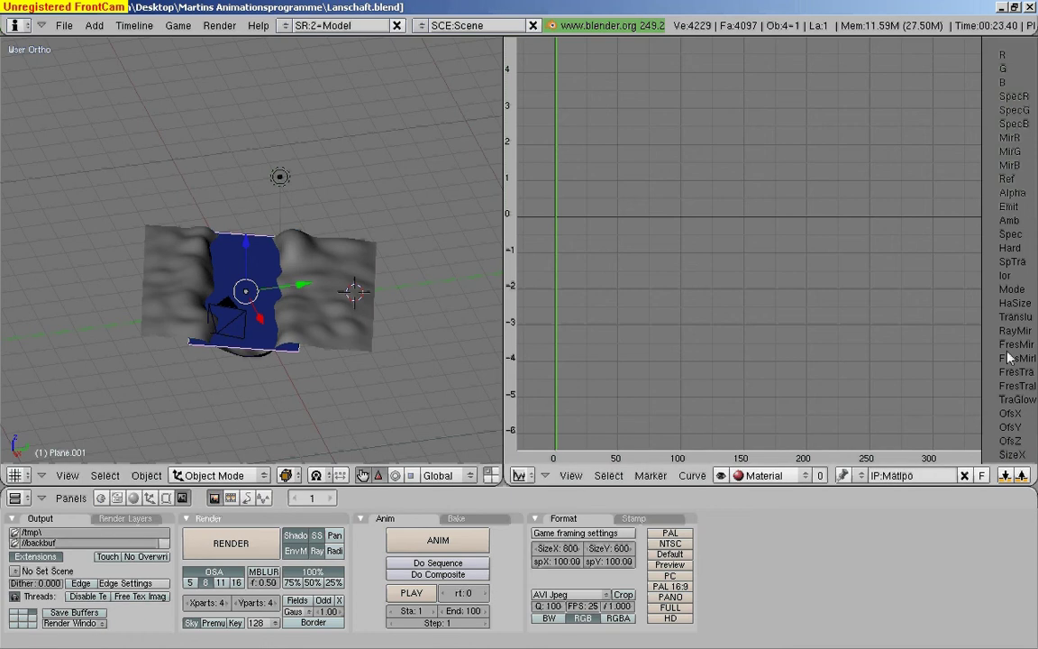
- Key the OfsX texture offset at -1 on frame 0
click(1009, 416)
scroll(583, 257, down, 1)
scroll(583, 258, down, 1)
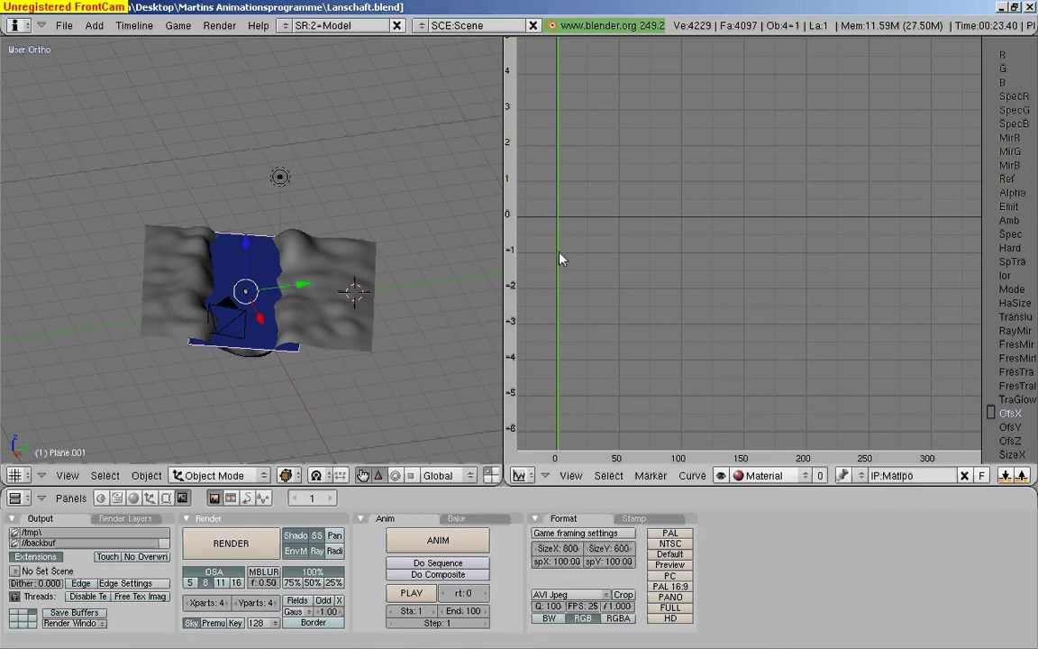
ctrl+click(559, 254)
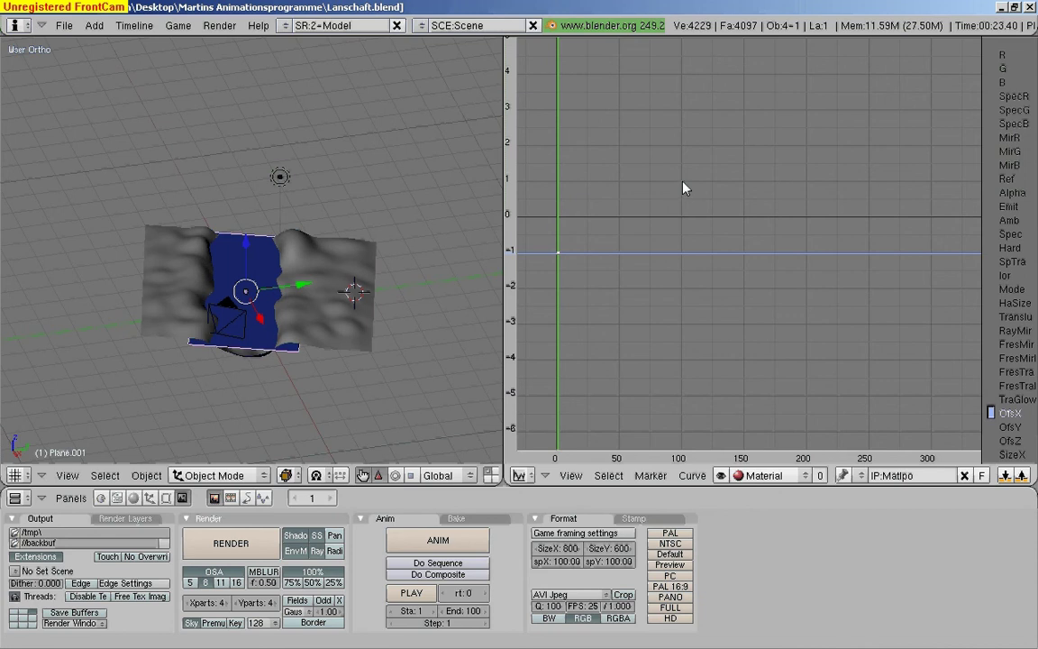
- Key OfsX at 1 on frame 100, with linear interpolation and extrapolation beyond the keys
ctrl+click(683, 183)
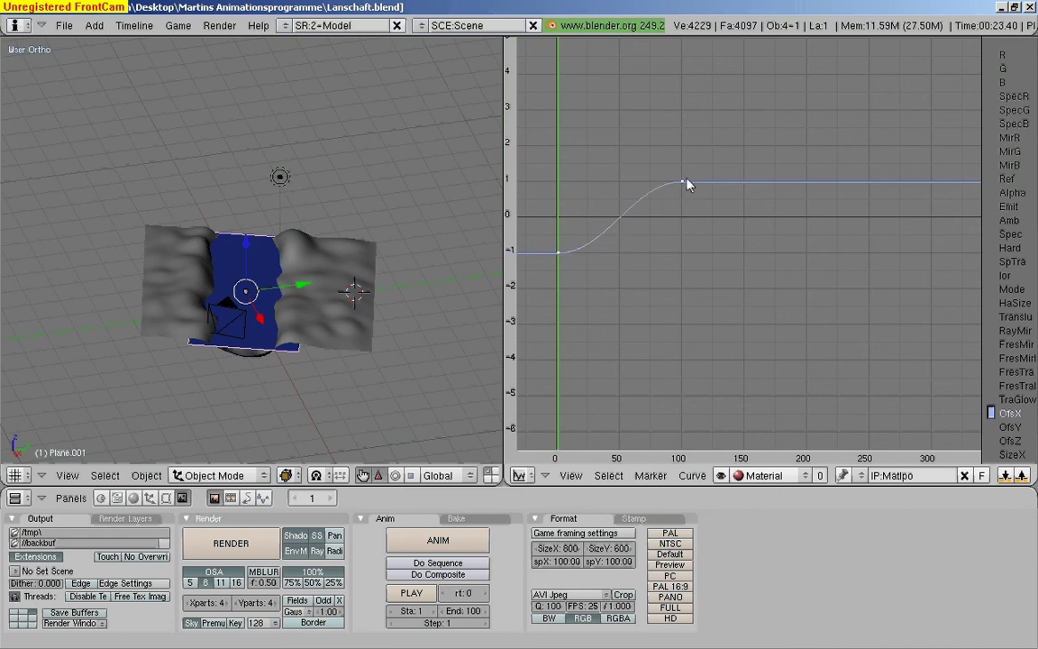
click(693, 475)
mouse_move(730, 211)
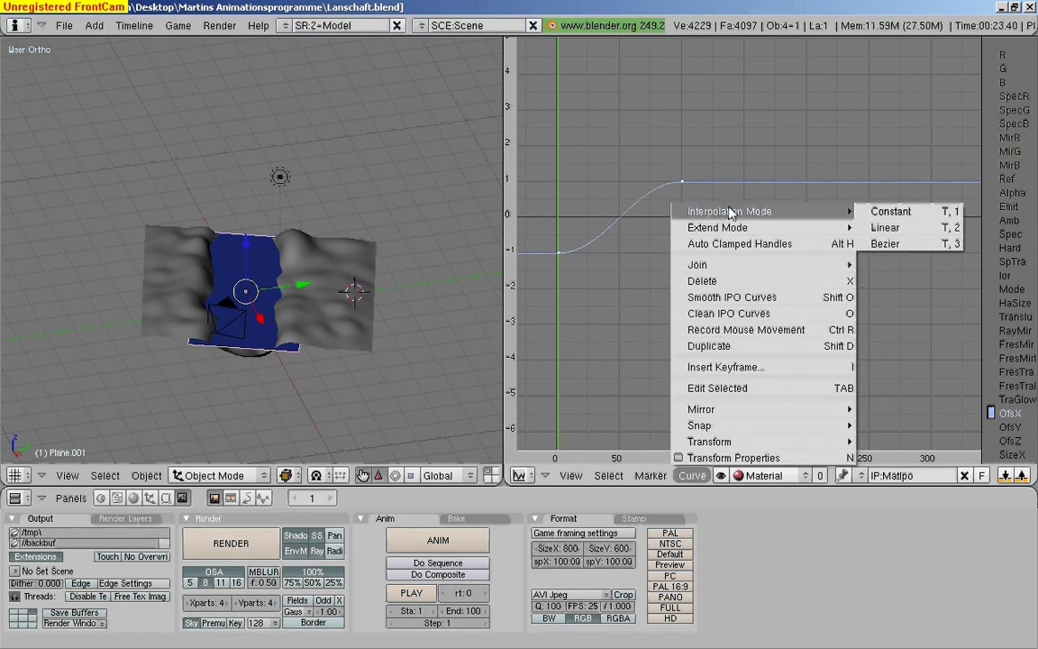
click(881, 234)
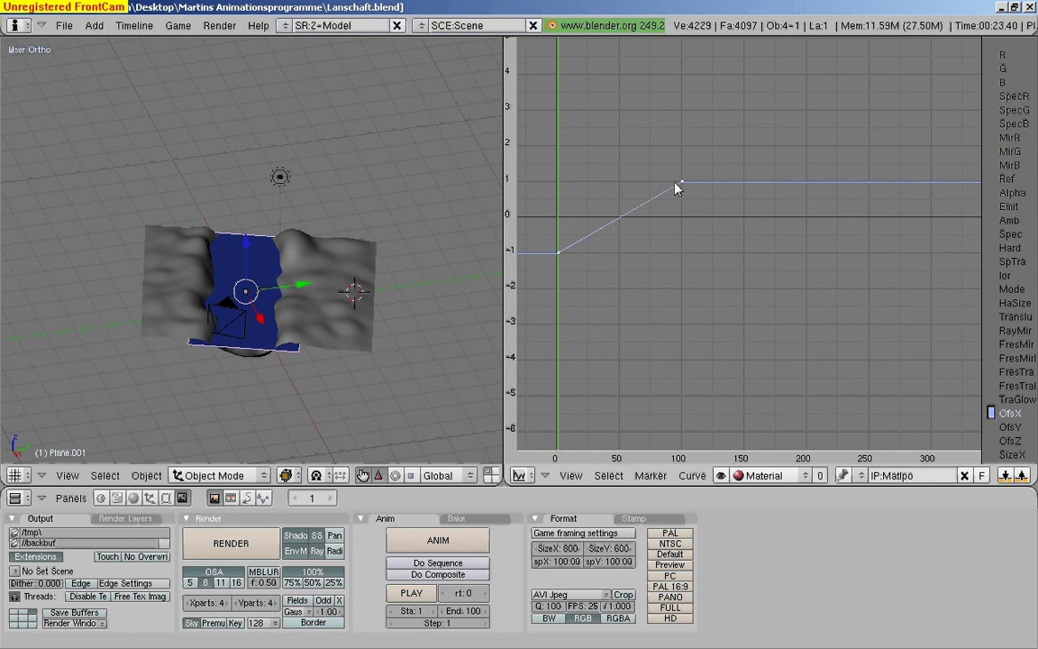
click(692, 476)
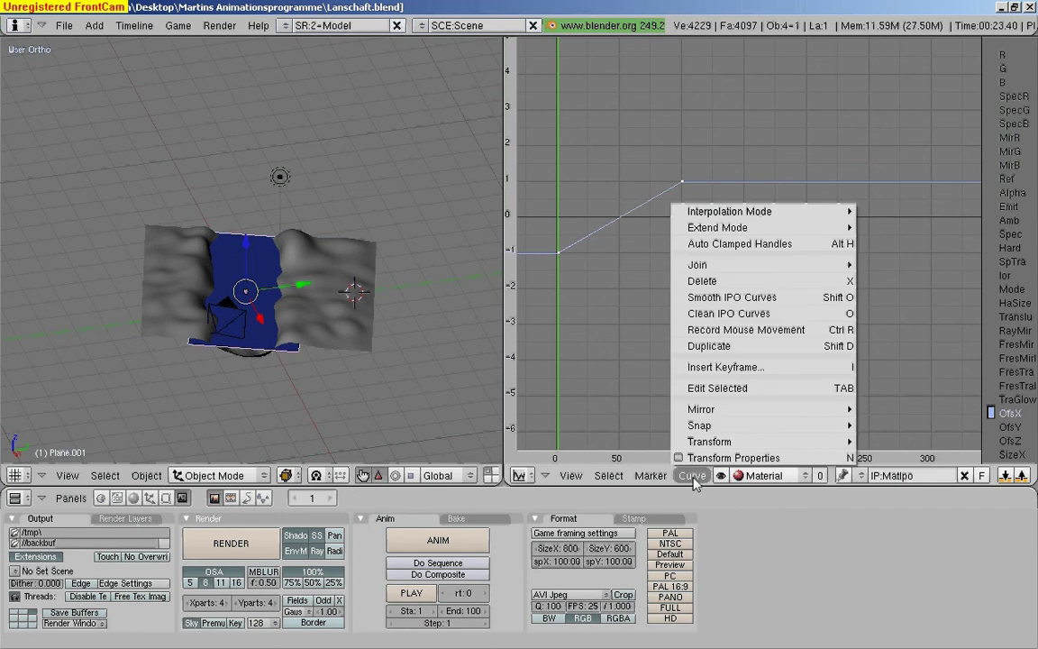
mouse_move(718, 227)
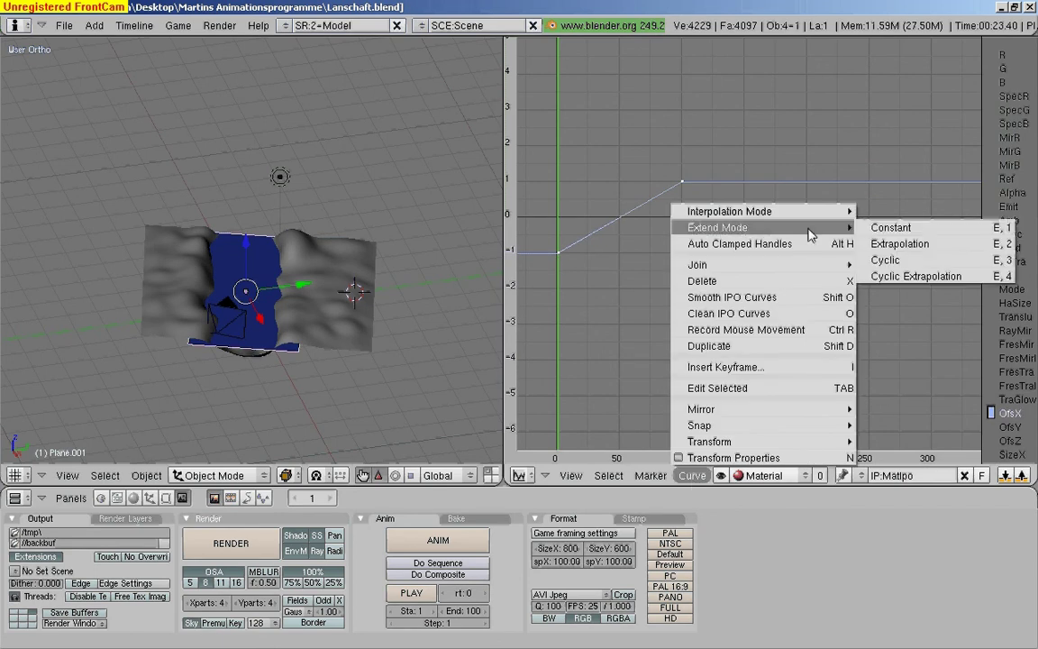
click(897, 245)
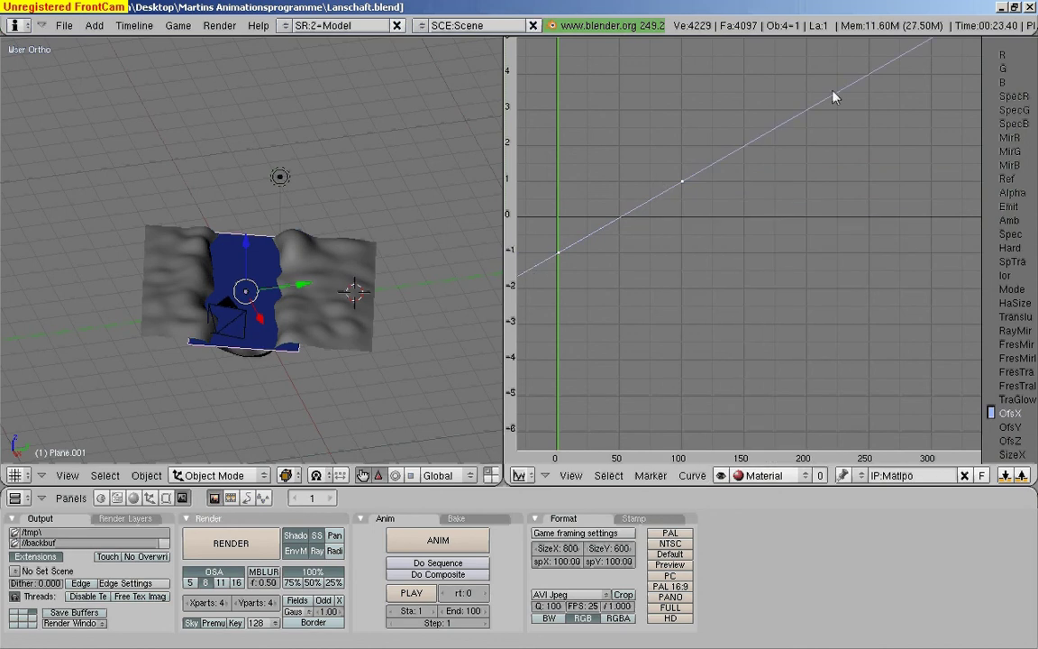
scroll(830, 142, down, 2)
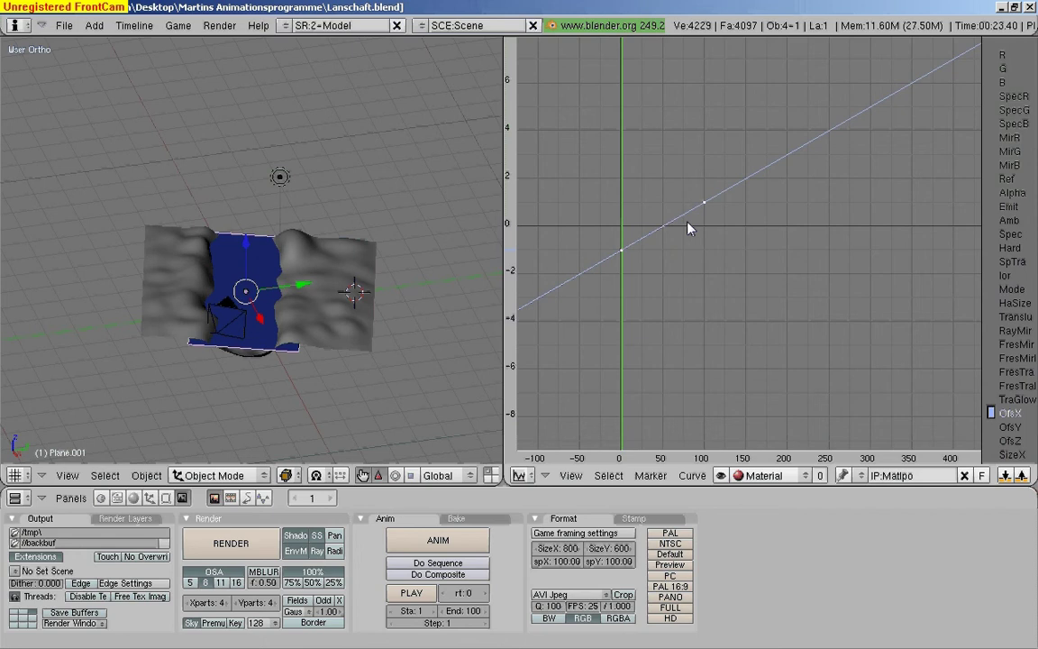
scroll(698, 320, up, 2)
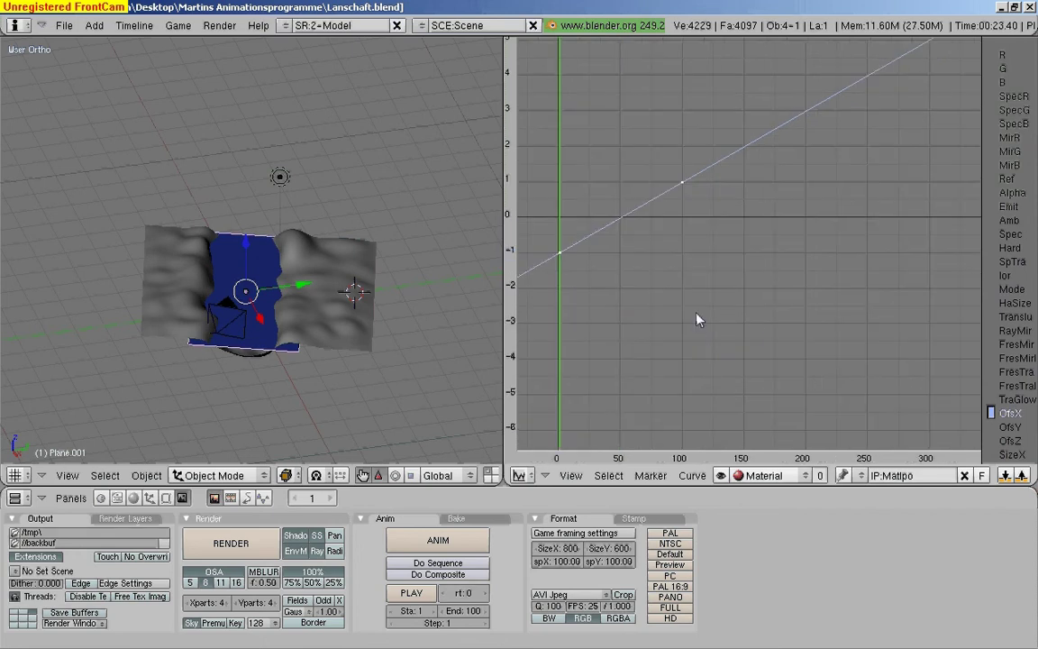
- Key the OfsZ channel at 1 on frame 0 and -1 on frame 100
click(1005, 441)
click(994, 415)
key(shift+e)
key(ctrl+shift+z)
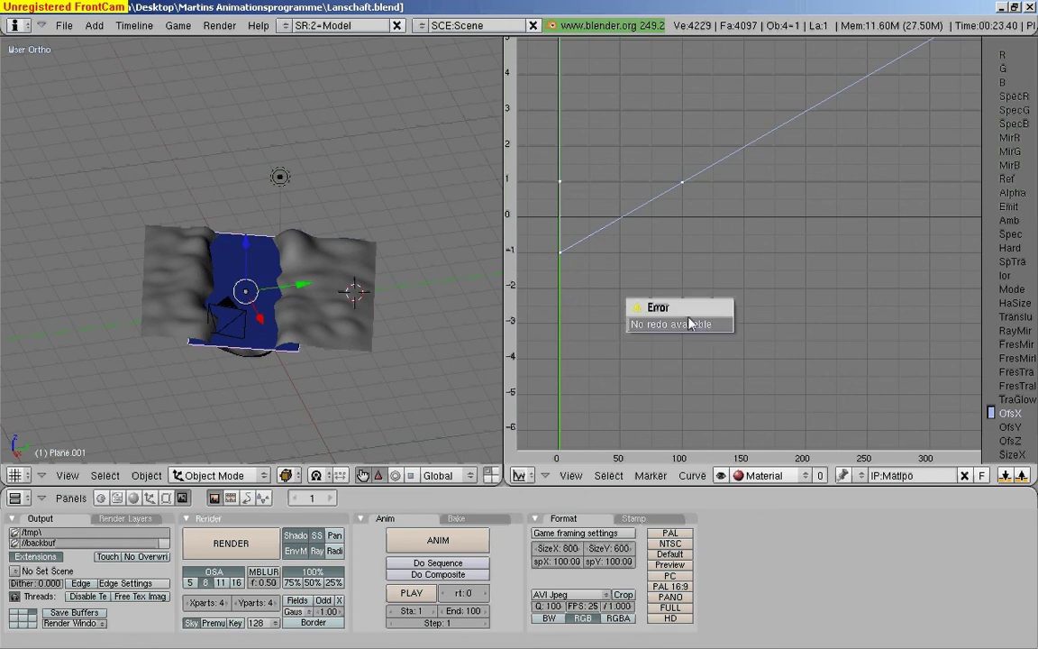
scroll(796, 398, down, 2)
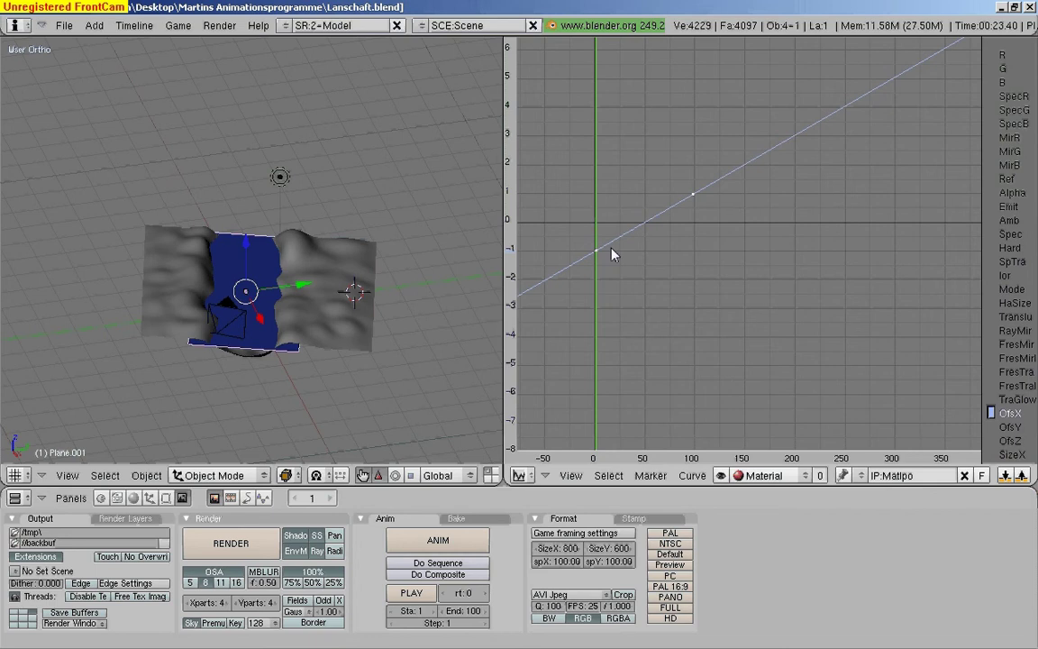
ctrl+click(598, 200)
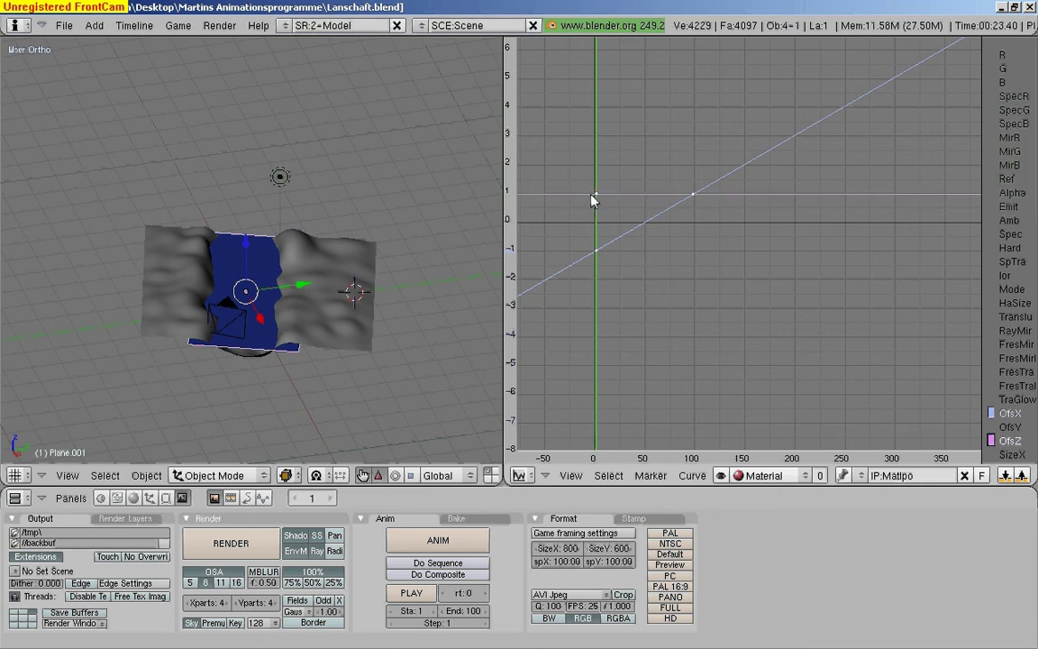
ctrl+click(720, 194)
ctrl+click(696, 253)
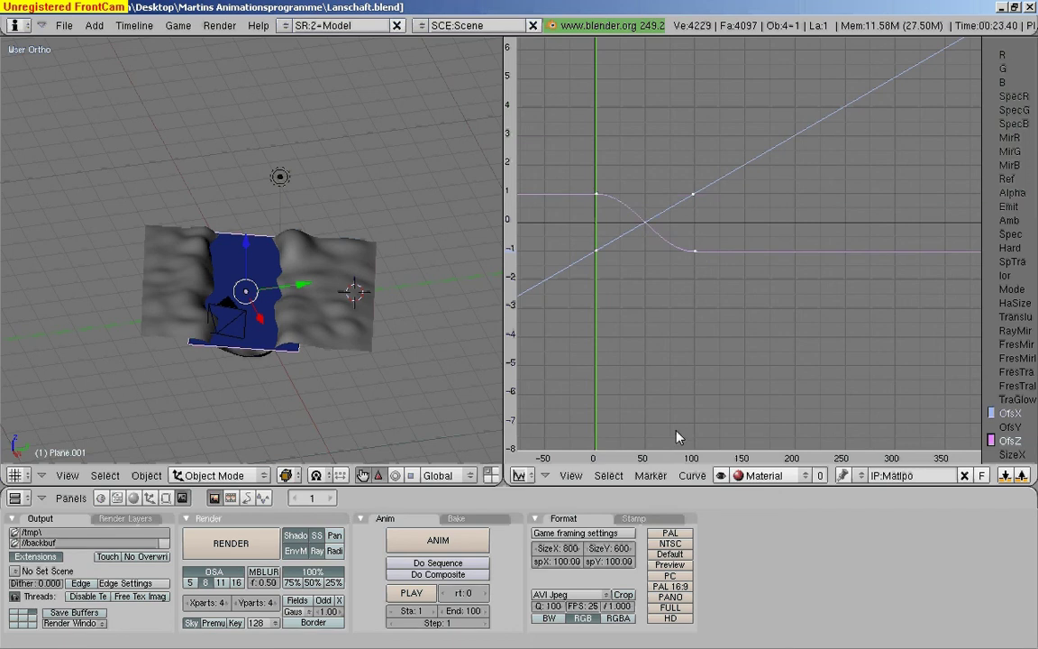
- Set the curves to linear interpolation and extrapolation extend mode
click(694, 476)
mouse_move(730, 211)
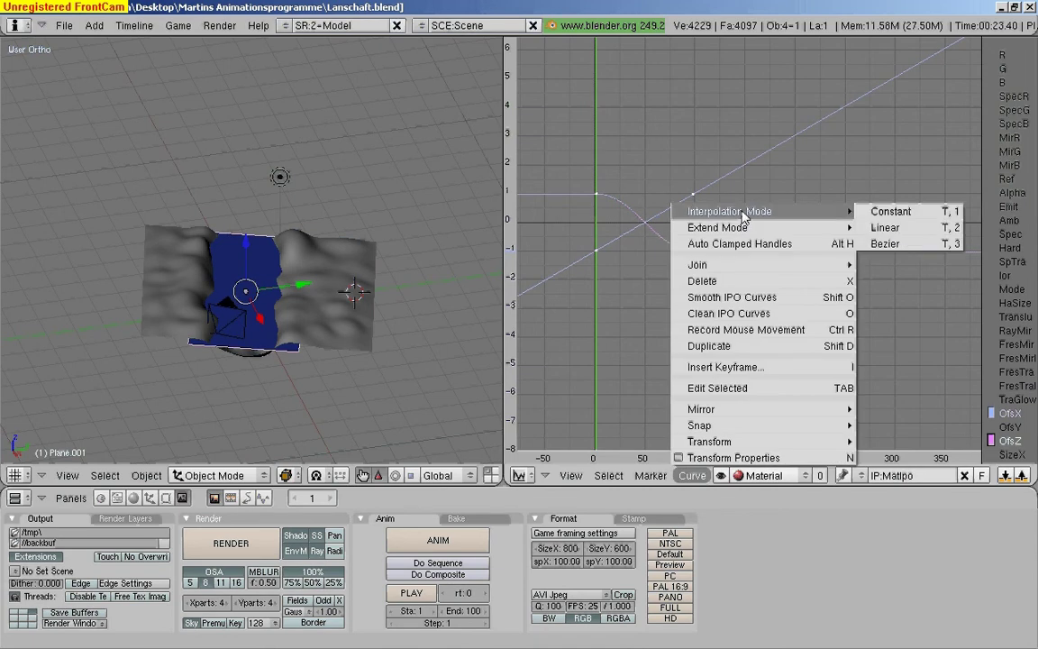
click(885, 228)
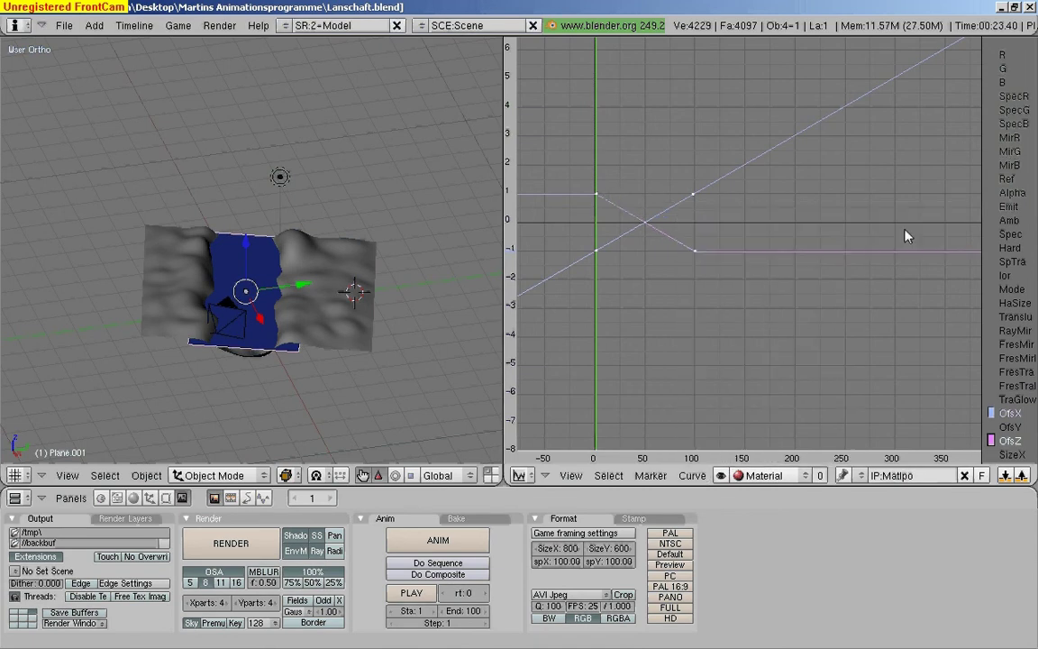
click(692, 475)
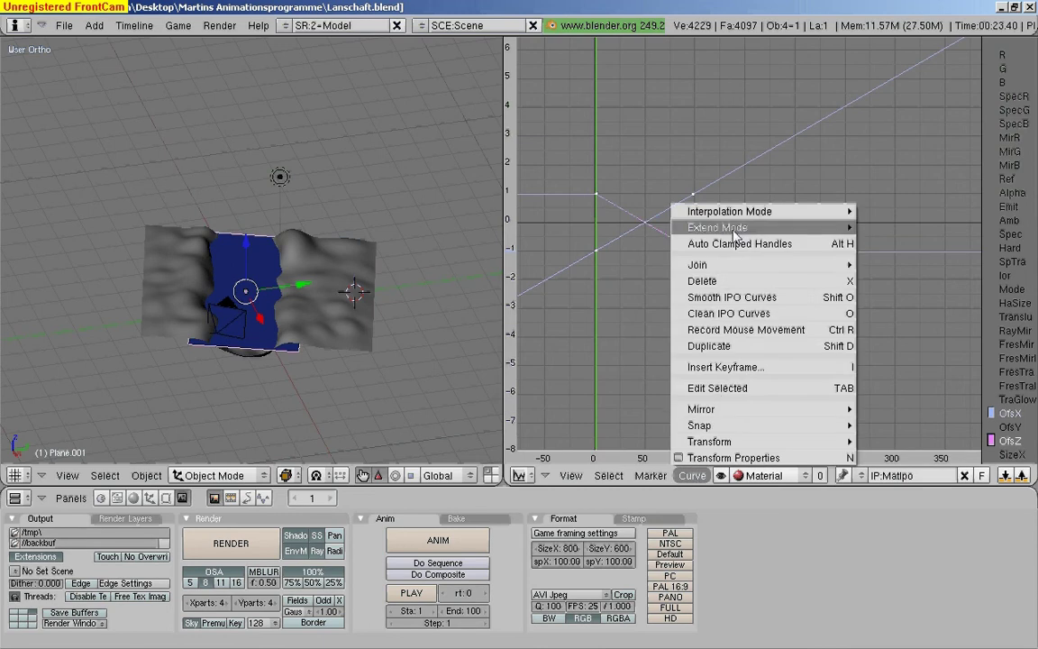
mouse_move(718, 227)
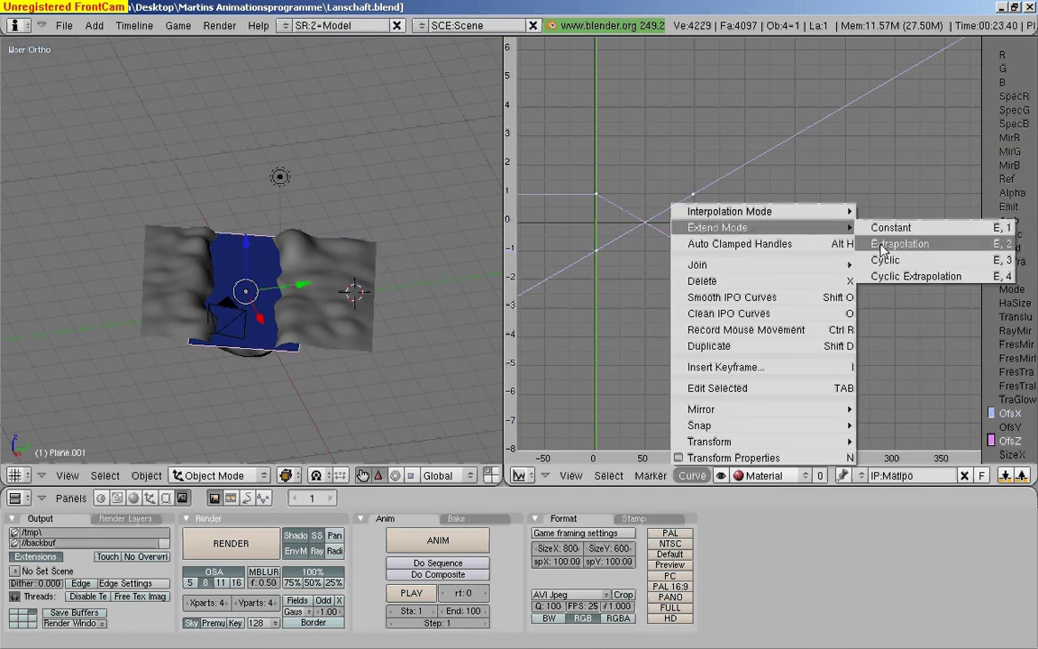
click(882, 249)
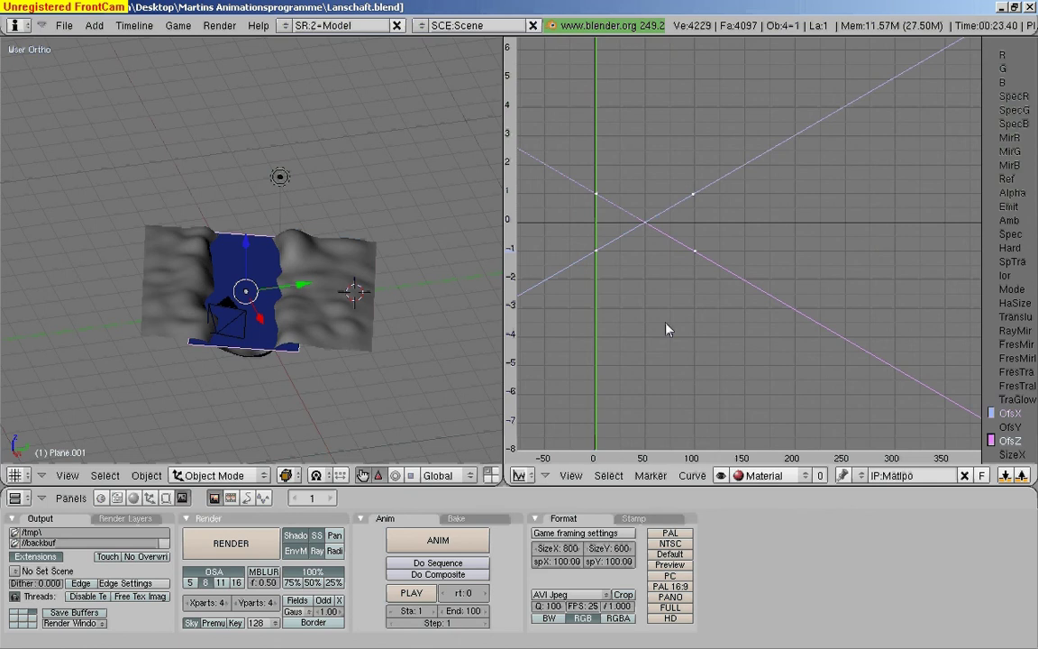
- Apply the PAL preset (720×576, 54:51 aspect) and choose AVI Jpeg as output format
scroll(667, 330, down, 1)
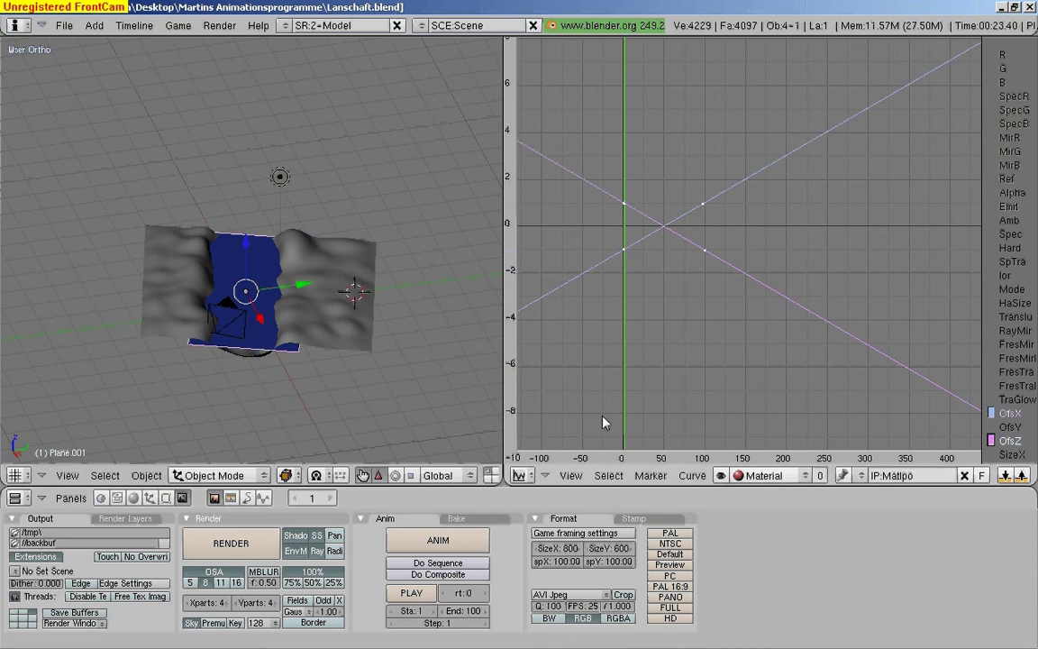
click(670, 532)
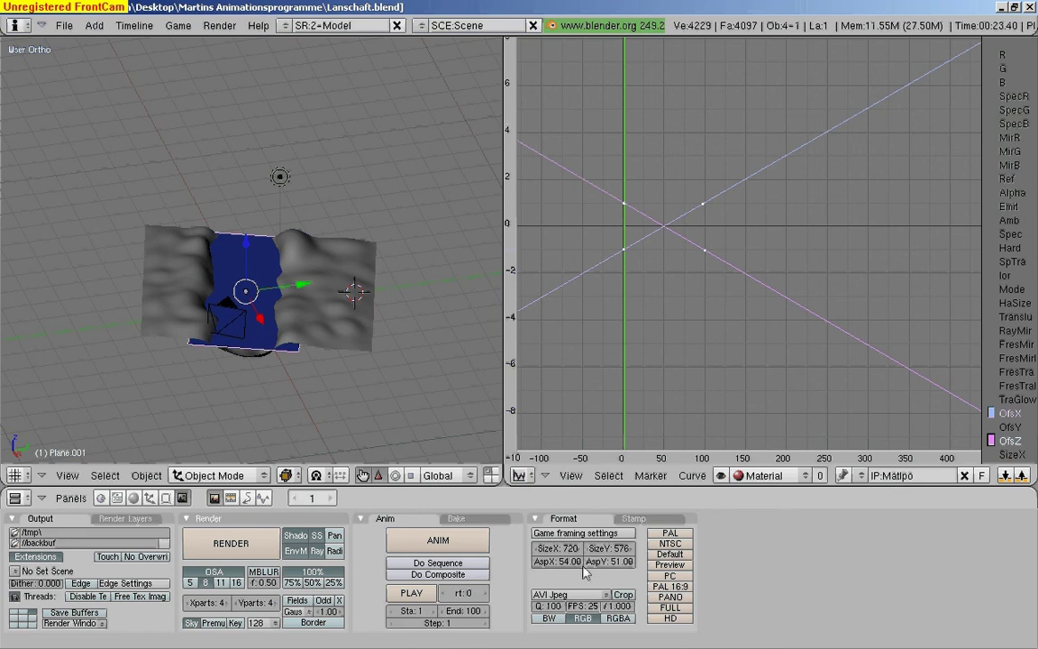
click(563, 595)
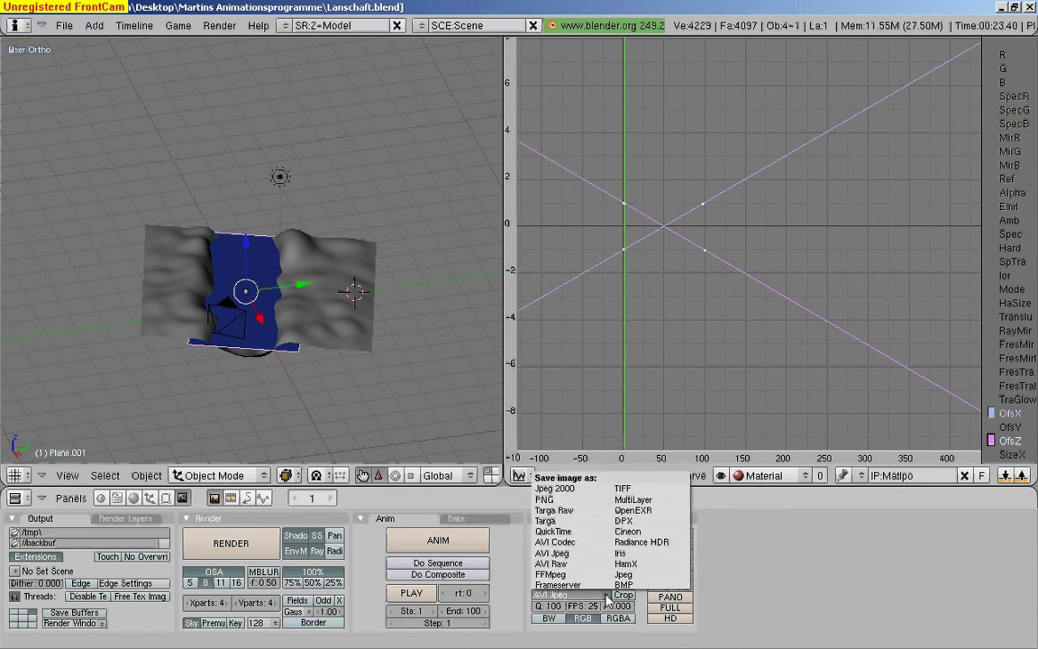
click(559, 553)
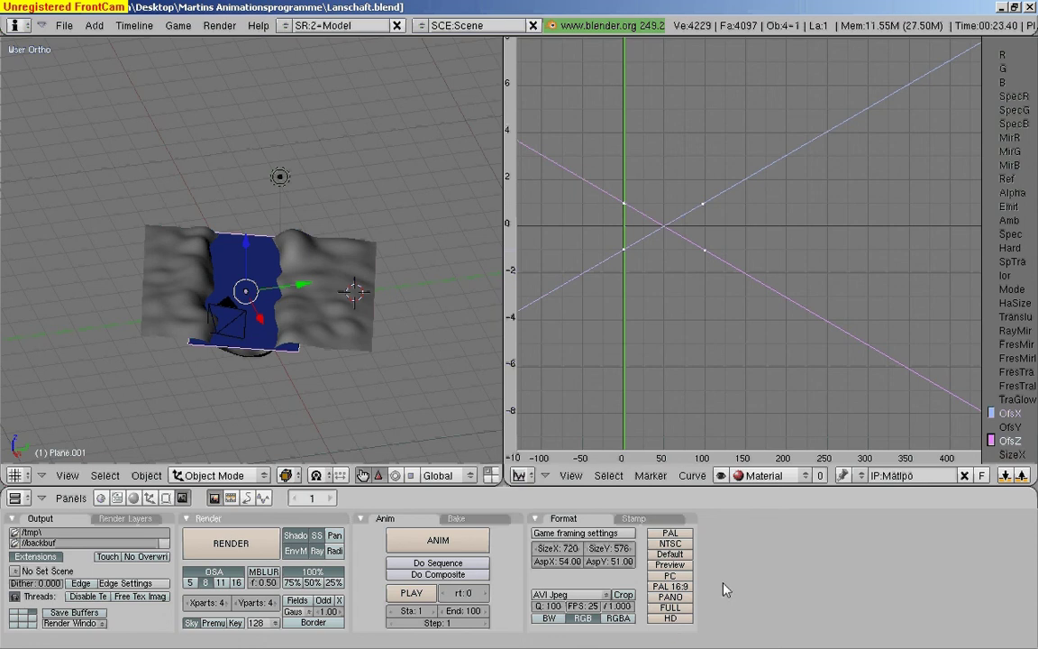
- Open the output folder browser, then cancel it without choosing a folder
click(13, 534)
click(18, 78)
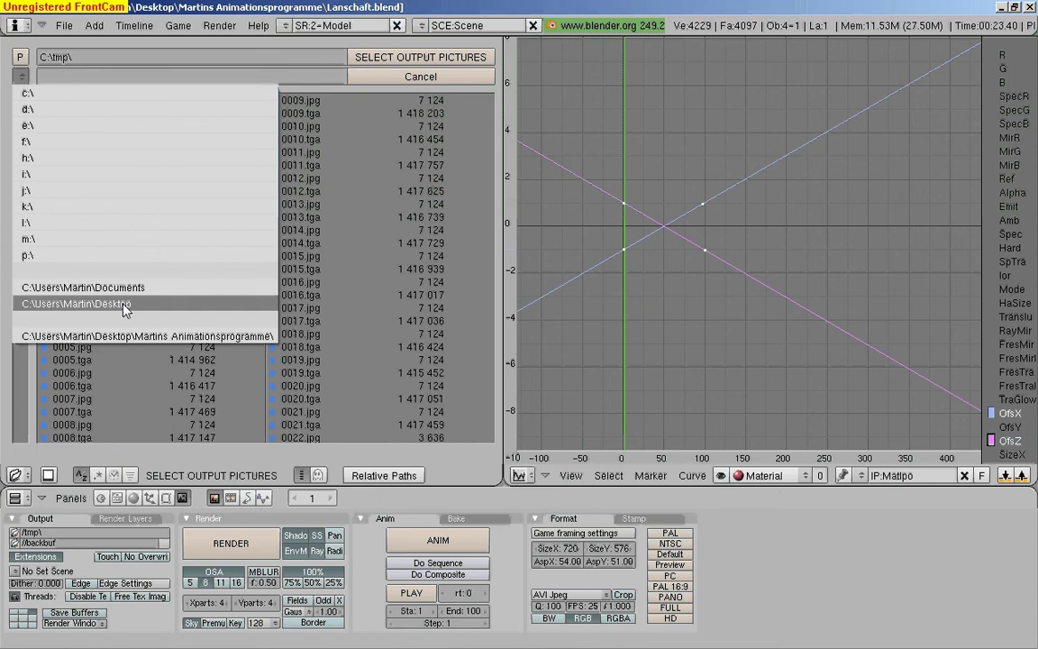
key(Escape)
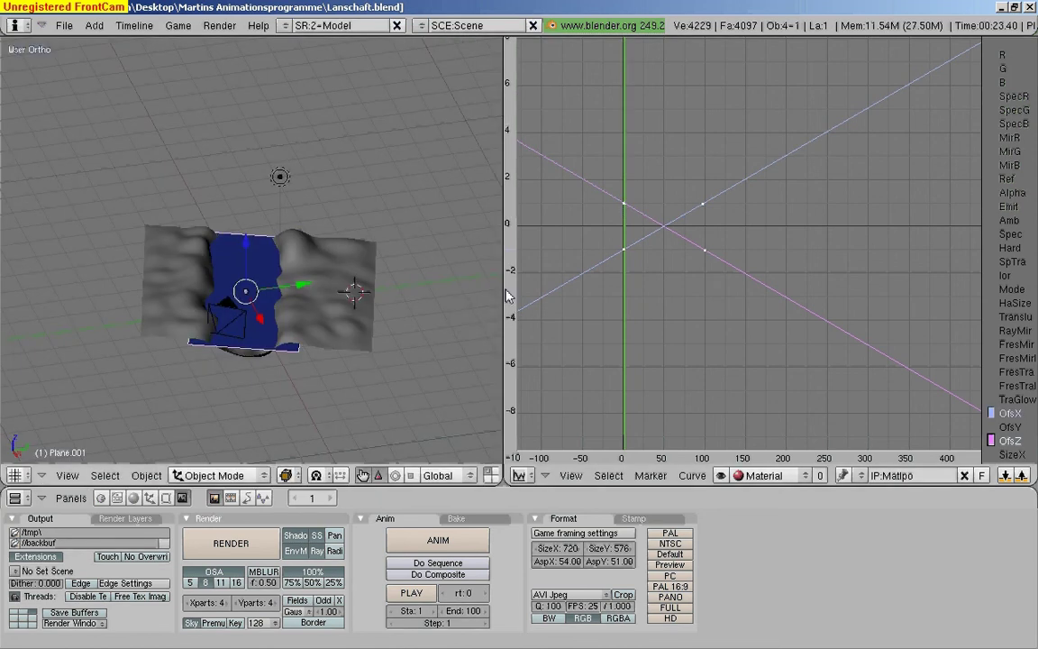
- Join the Ipo curve editor area into the 3D view
right_click(505, 296)
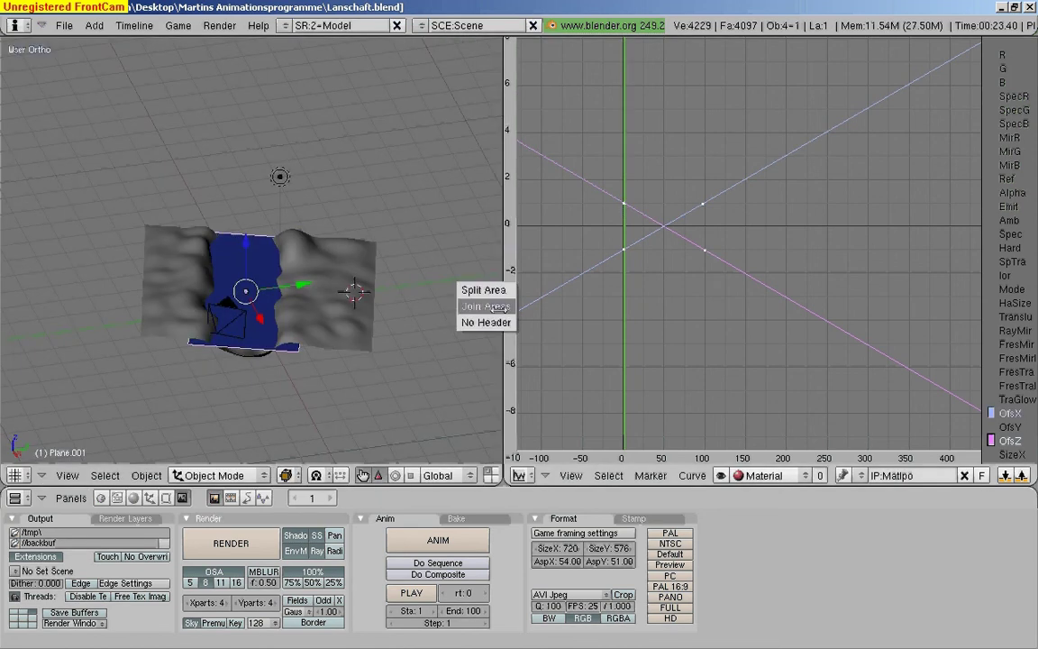
click(498, 307)
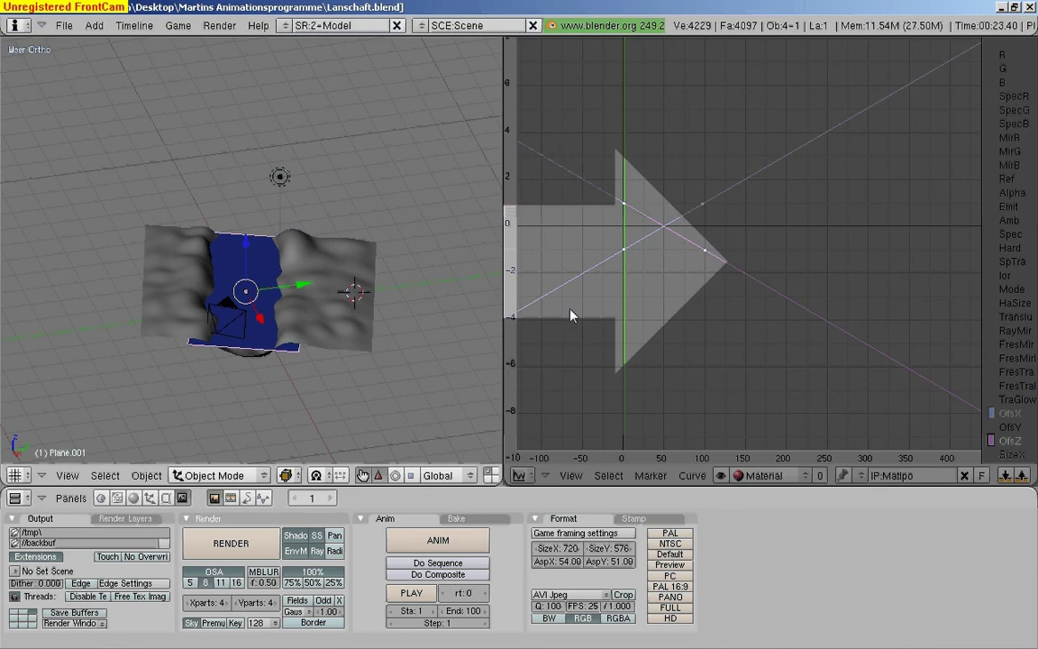
click(570, 316)
scroll(570, 315, down, 2)
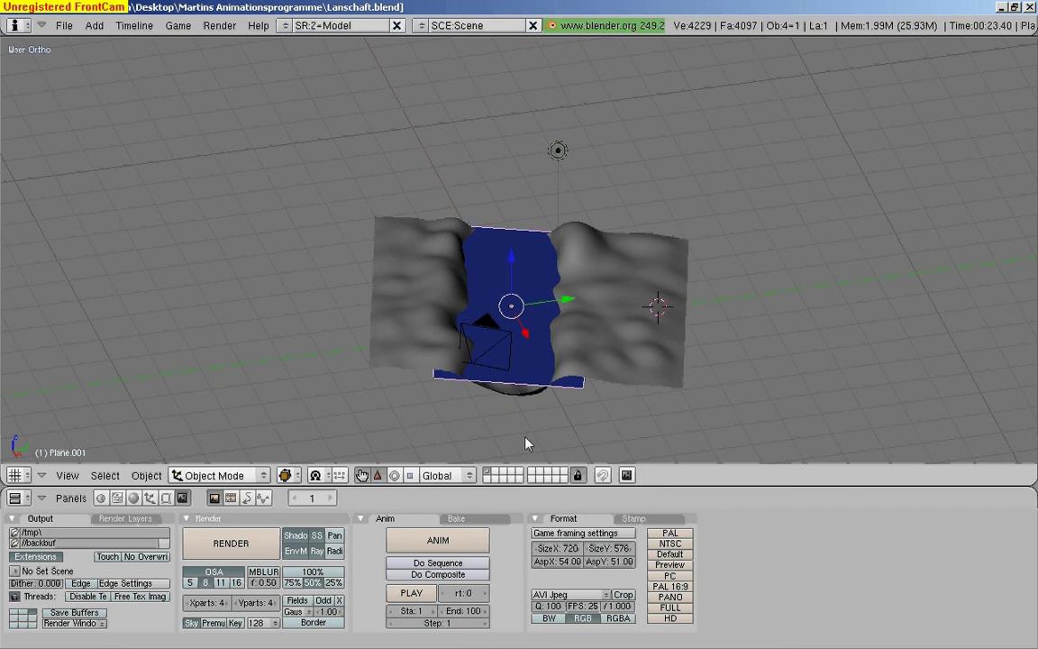
- Start the ANIM render and enlarge the render window to full screen
click(457, 544)
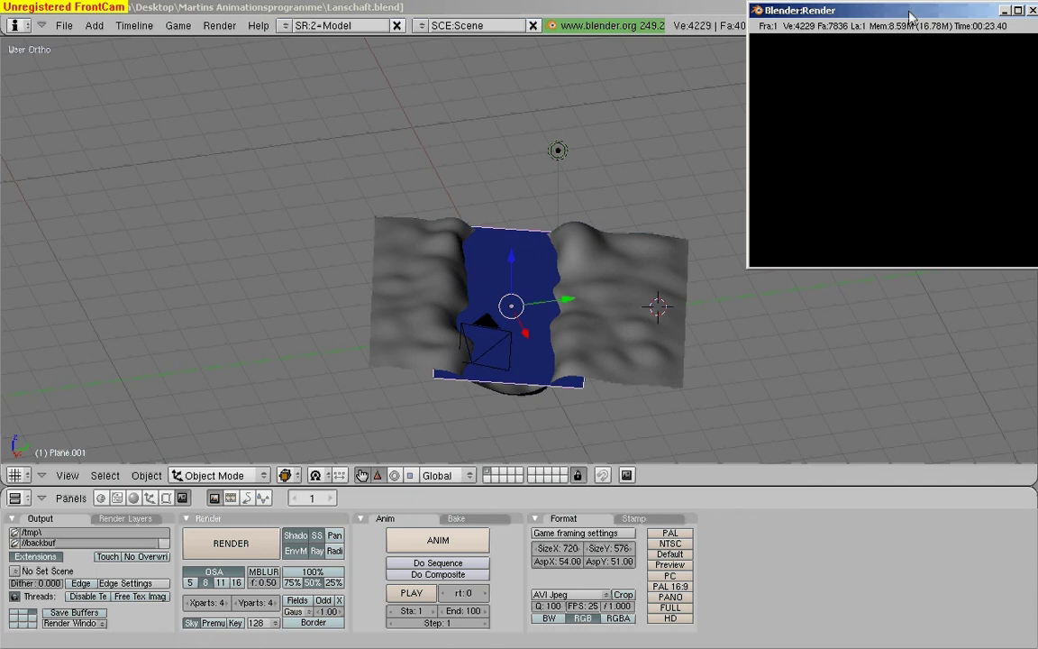
drag(910, 16, 595, 122)
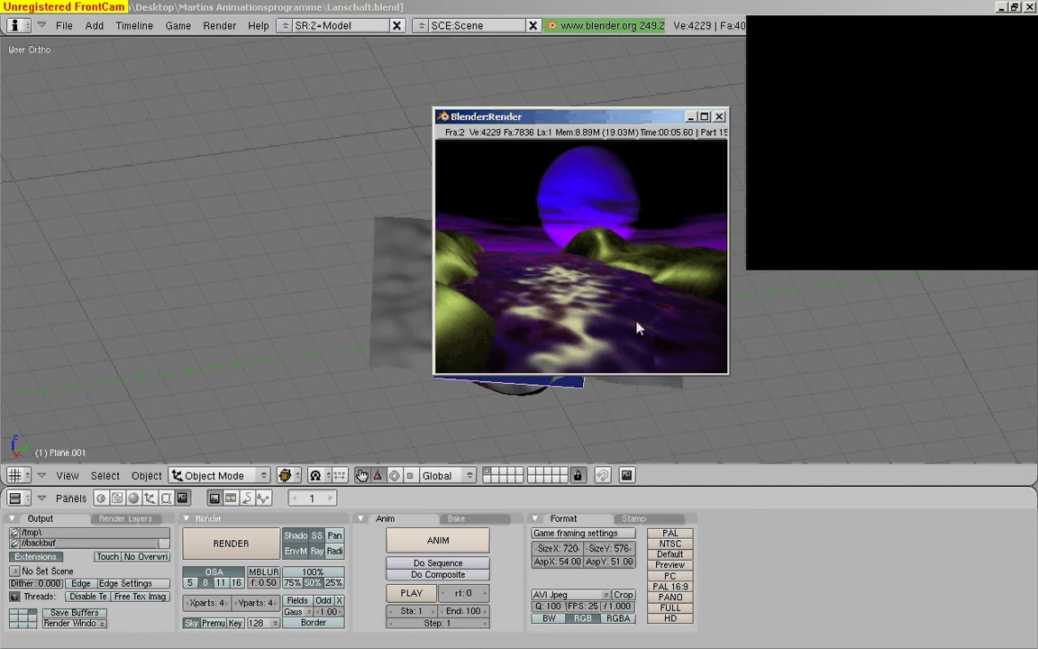
click(706, 118)
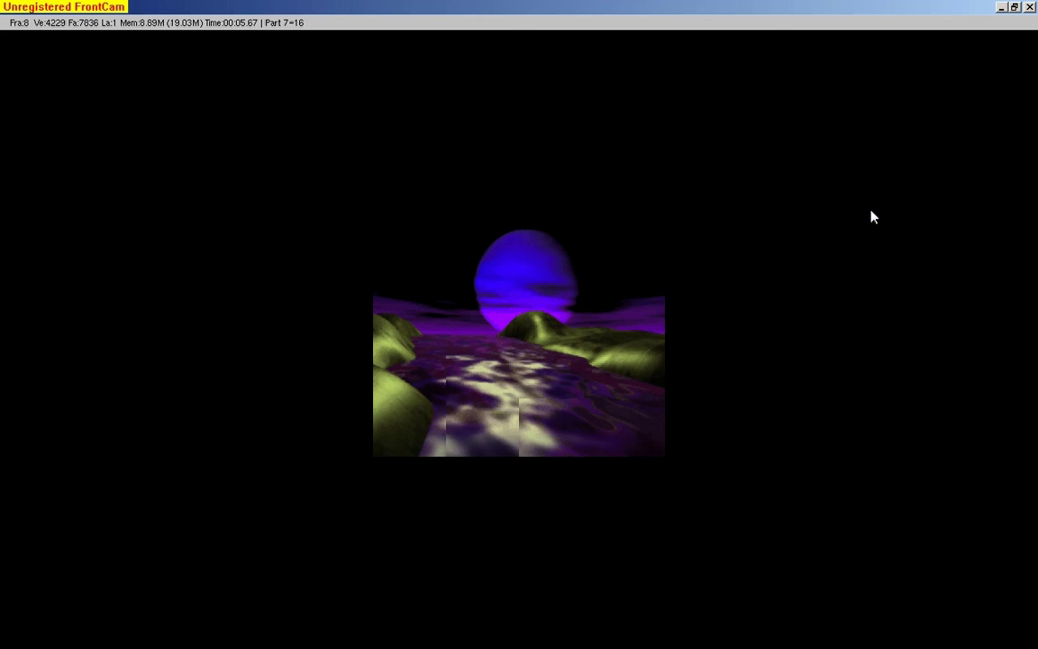
- Stop the animation render and close its window with Escape
key(Escape)
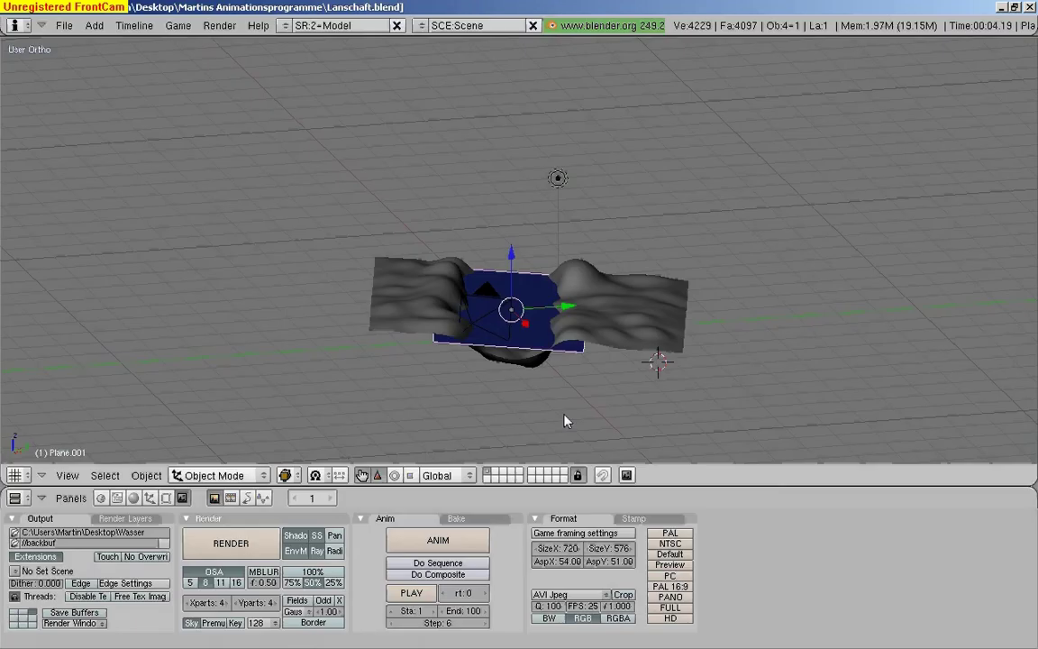